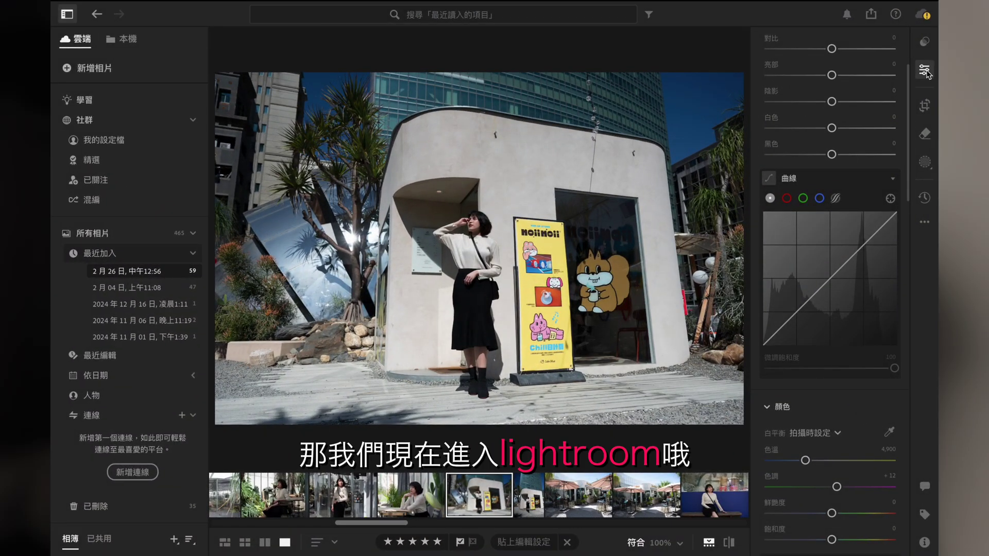
# - Drag the Light section's Contrast slider down to -50 for a flatter street portrait
pyautogui.scroll(1, 801, 186)
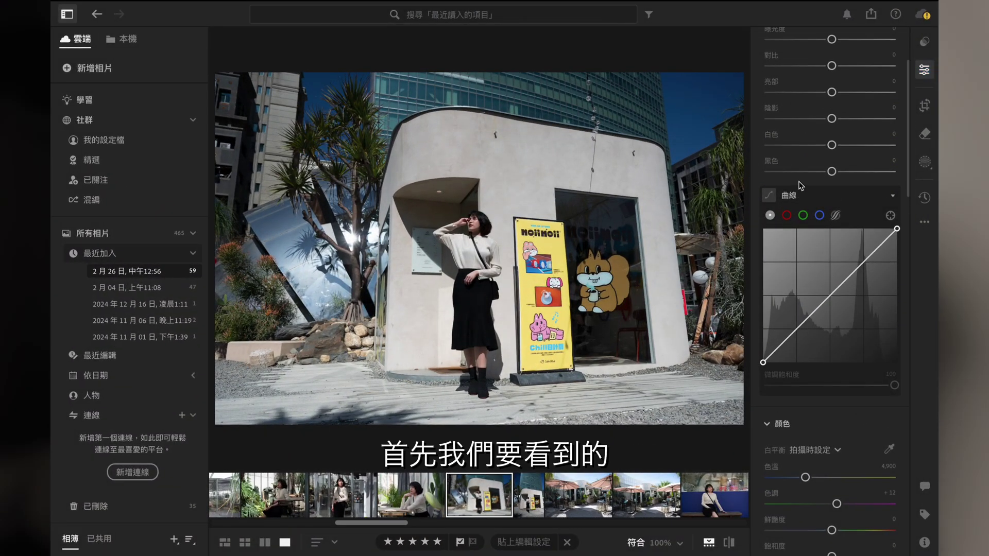
pyautogui.scroll(5, 800, 185)
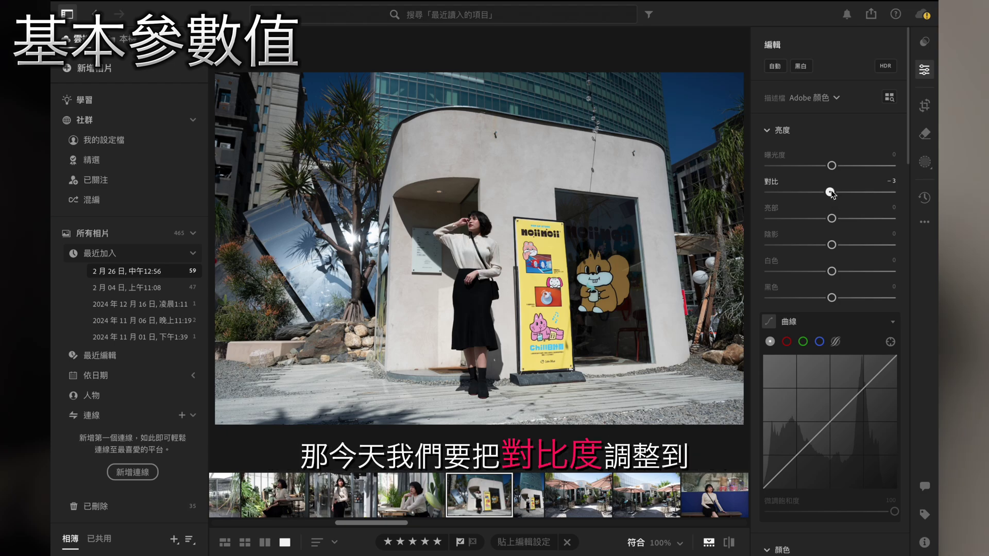
pyautogui.moveTo(807, 192); pyautogui.dragTo(803, 193)
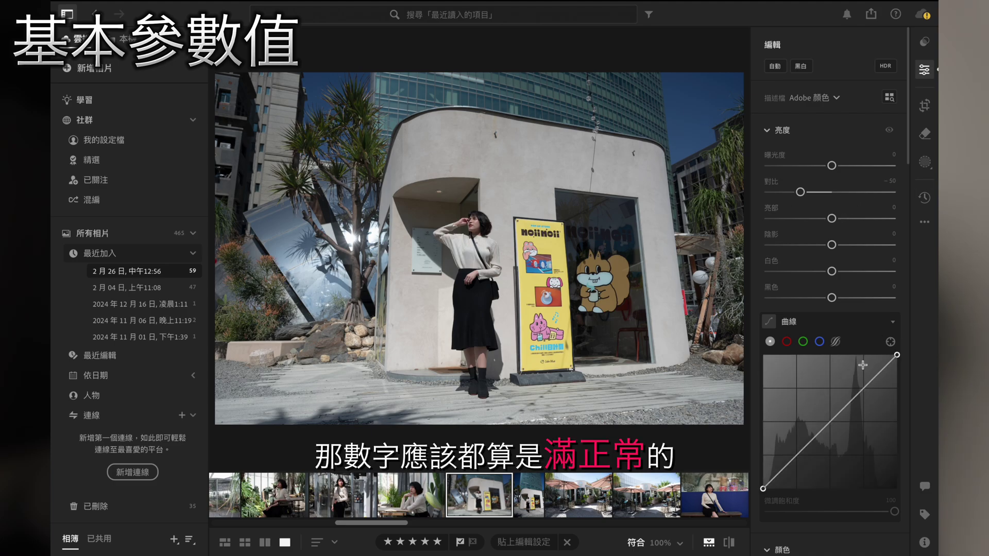
# - Lift the tone curve's black point to fade the shadows
pyautogui.scroll(-2, 837, 293)
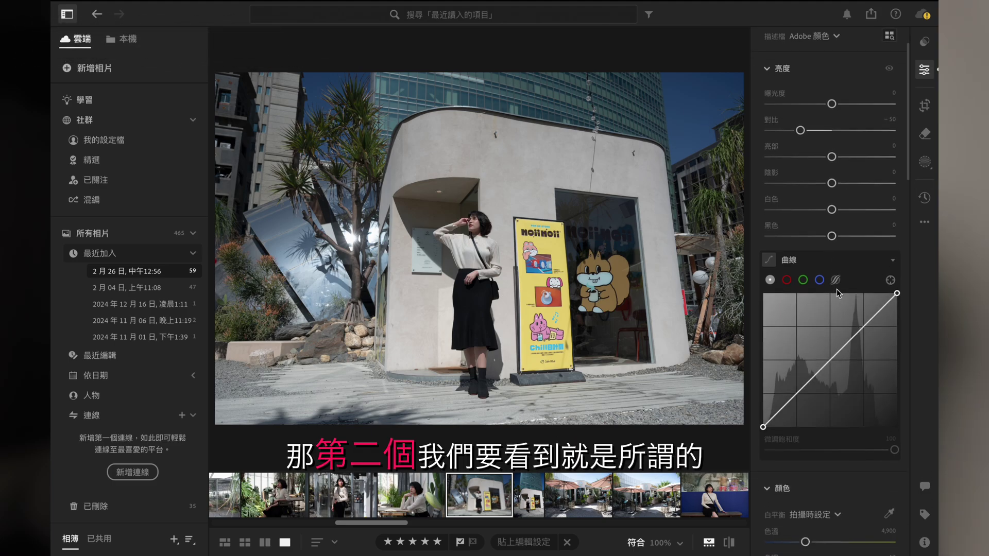
pyautogui.scroll(-2, 836, 325)
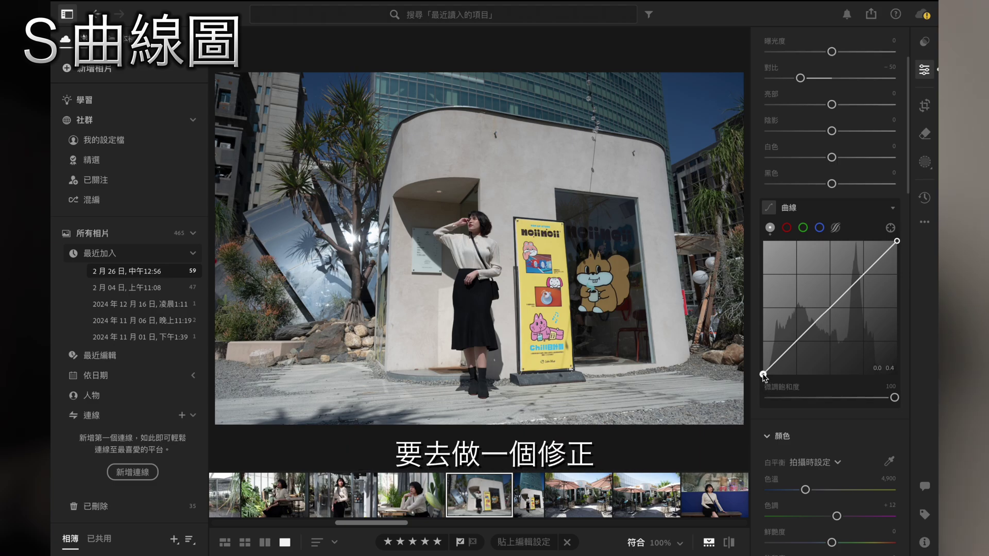
pyautogui.moveTo(764, 376); pyautogui.dragTo(756, 359)
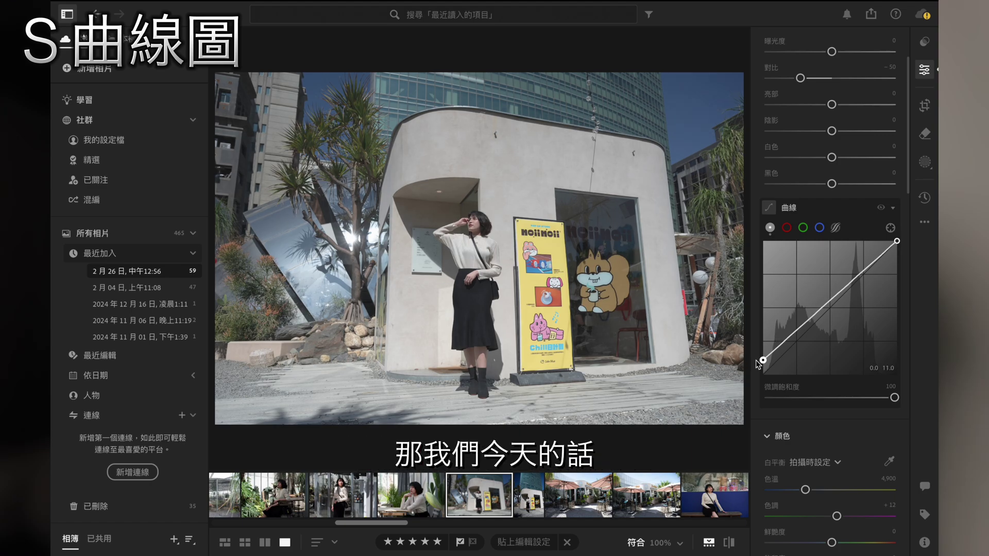
pyautogui.moveTo(759, 364); pyautogui.dragTo(758, 365)
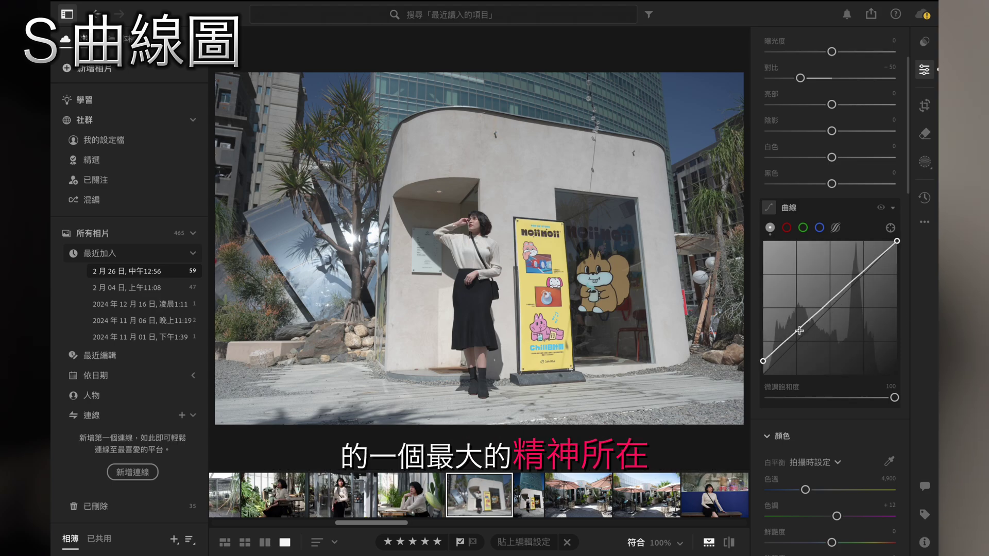
# - Add shadow, midtone and highlight anchor points to the tone curve and settle them
pyautogui.moveTo(796, 332); pyautogui.dragTo(797, 337)
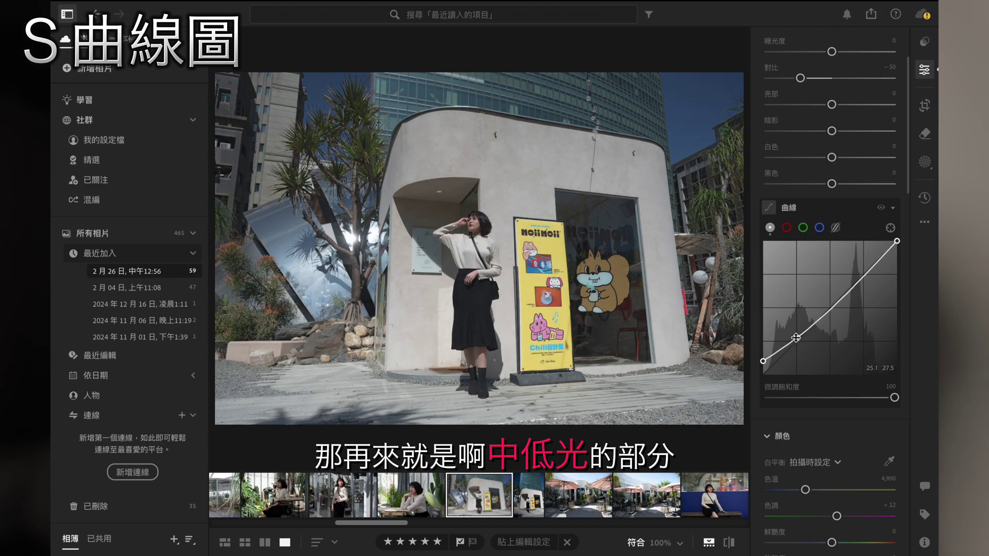
pyautogui.moveTo(830, 306); pyautogui.dragTo(830, 308)
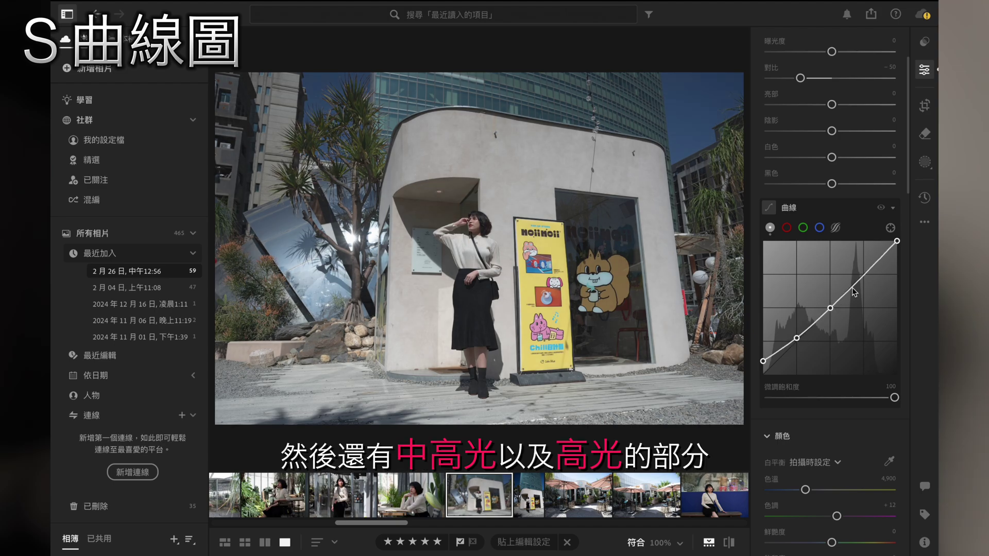
pyautogui.click(865, 272)
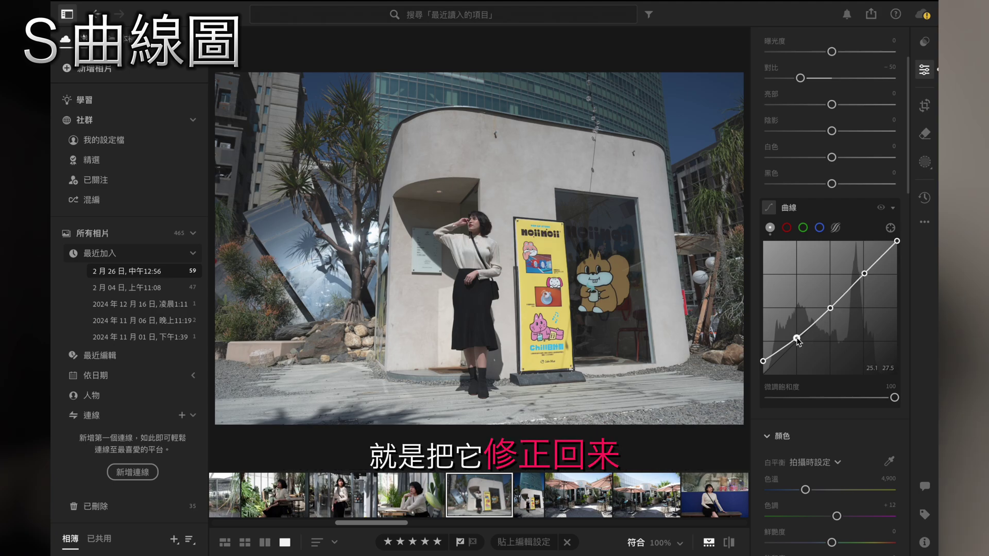
pyautogui.moveTo(797, 341); pyautogui.dragTo(797, 341)
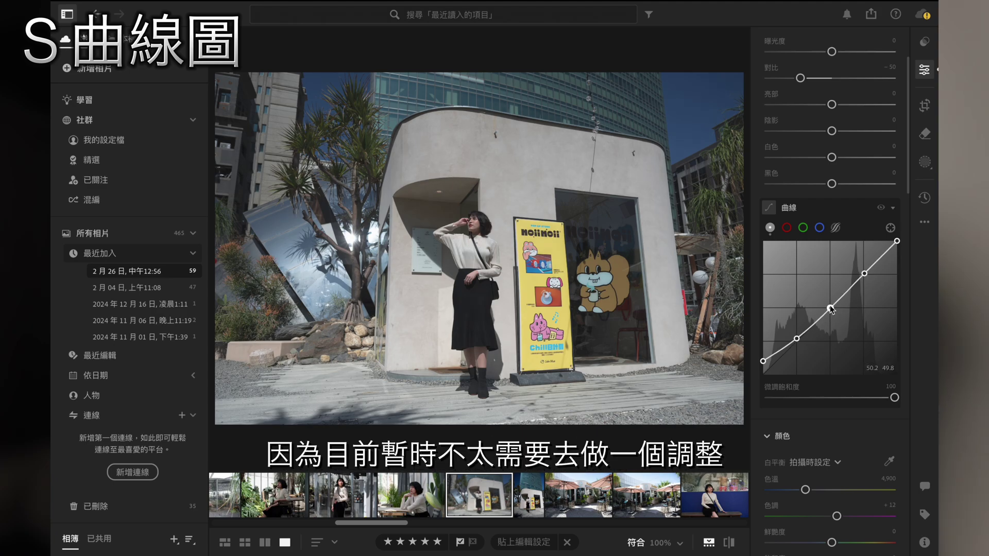
pyautogui.moveTo(830, 309); pyautogui.dragTo(830, 307)
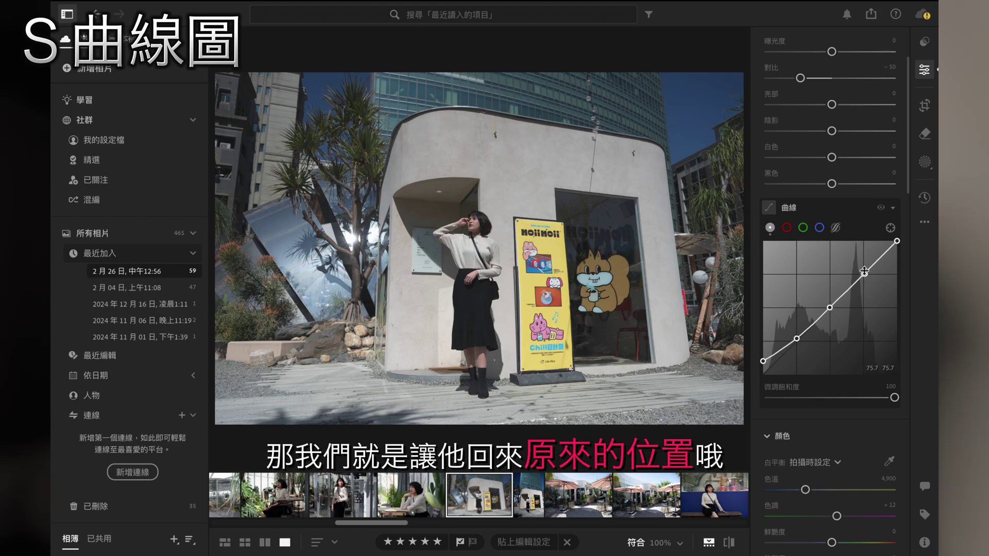
pyautogui.moveTo(864, 271); pyautogui.dragTo(864, 273)
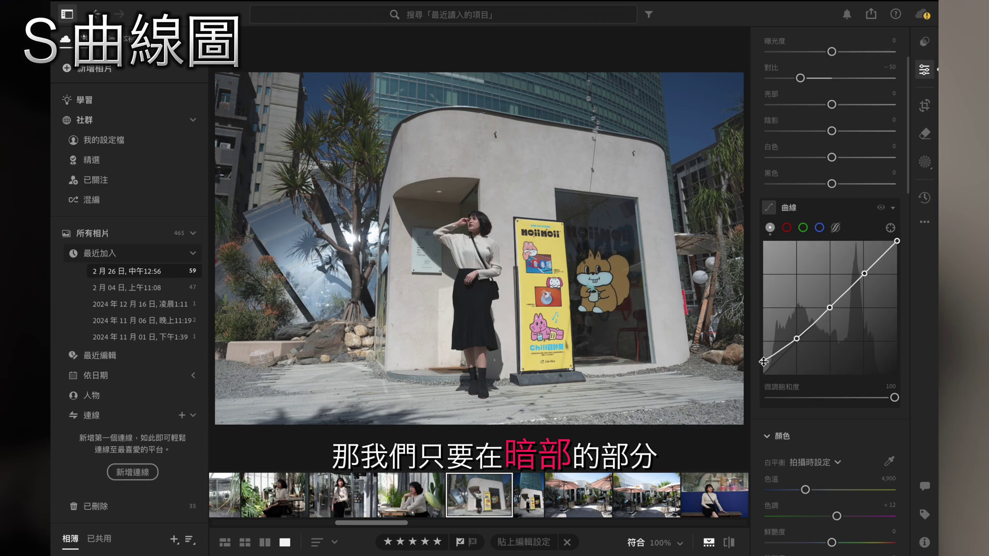
# - Set the tone curve's black point to about 10.2
pyautogui.moveTo(763, 361); pyautogui.dragTo(765, 359)
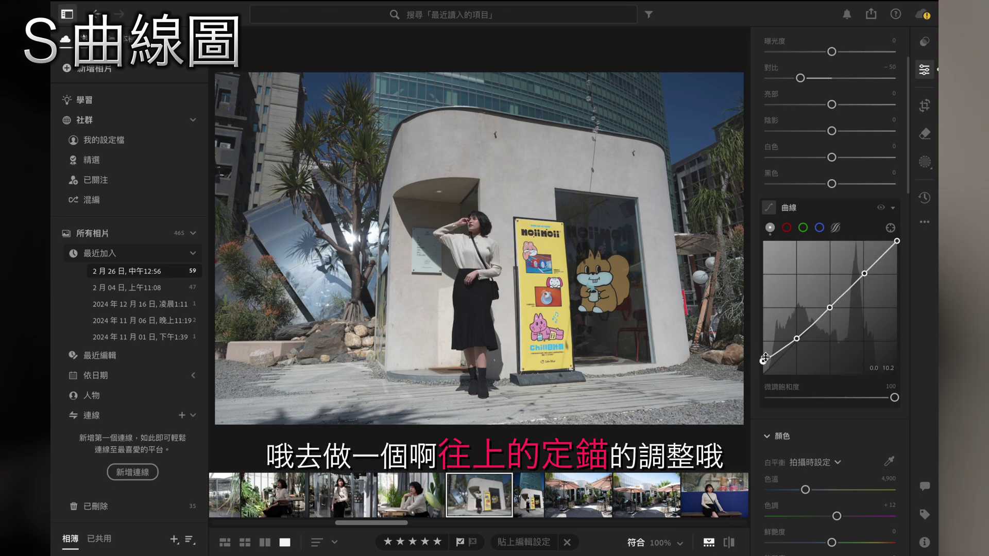
pyautogui.scroll(-2, 841, 313)
pyautogui.scroll(-3, 841, 313)
# - Set Vibrance to +40 and Saturation to -10 in the Color section
pyautogui.scroll(-1, 841, 313)
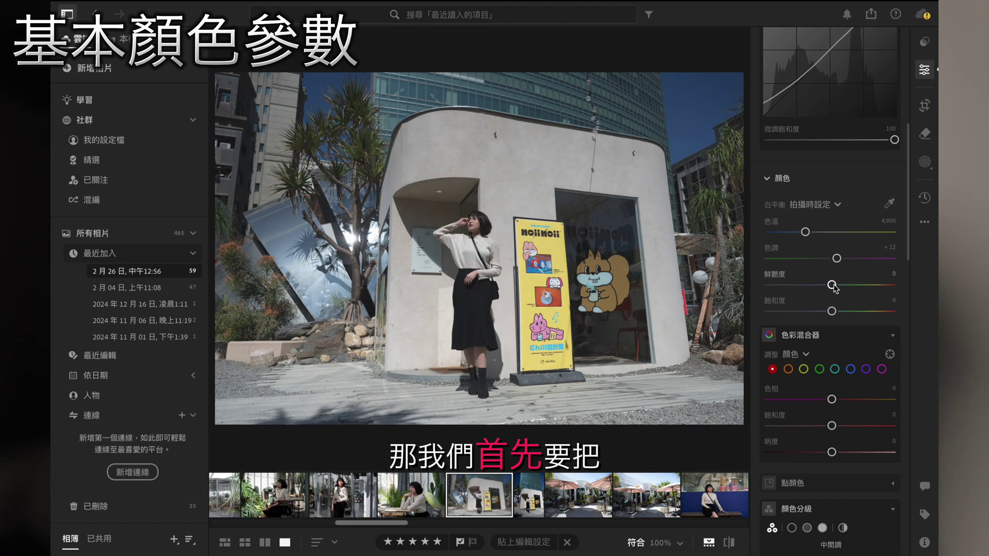
pyautogui.moveTo(832, 286); pyautogui.dragTo(852, 286)
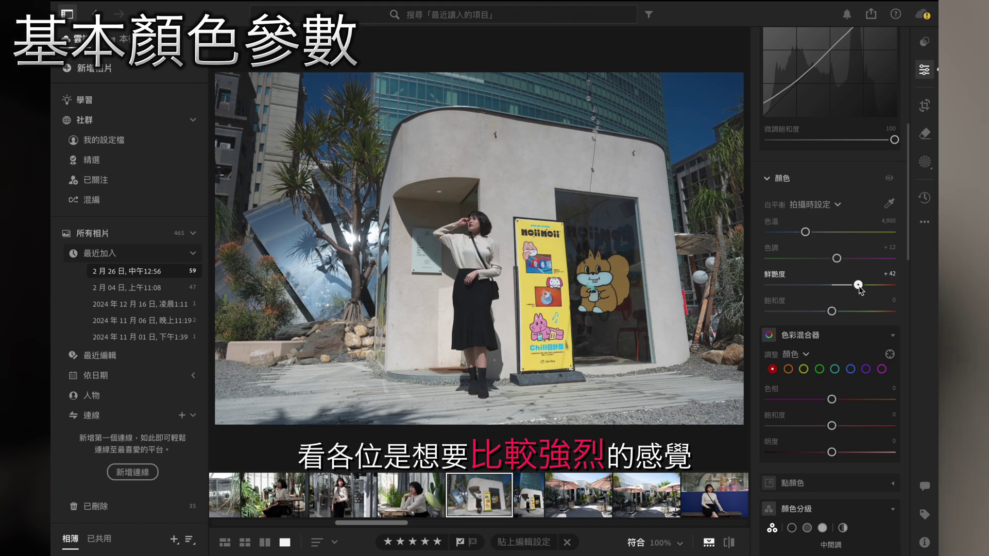
pyautogui.moveTo(859, 289); pyautogui.dragTo(869, 289)
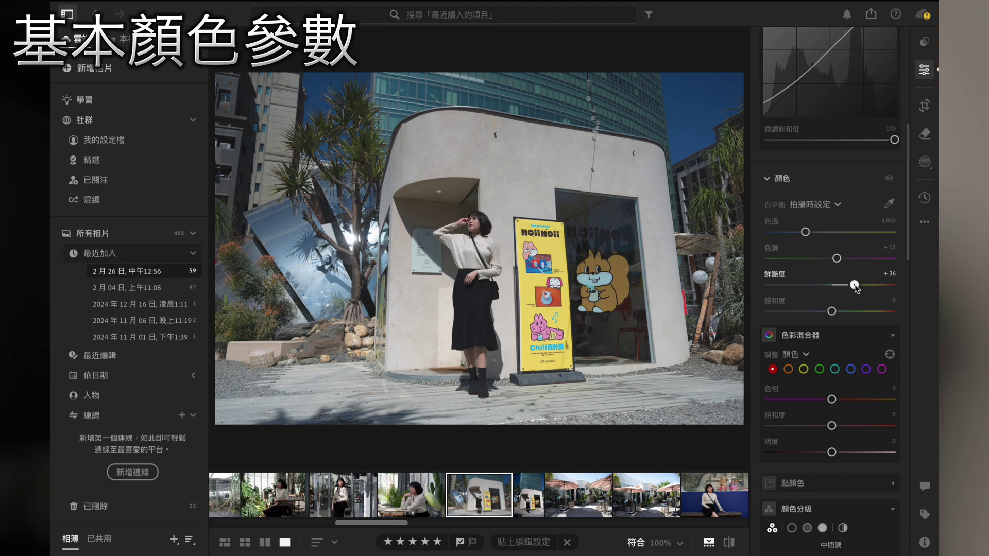
pyautogui.moveTo(854, 287); pyautogui.dragTo(858, 287)
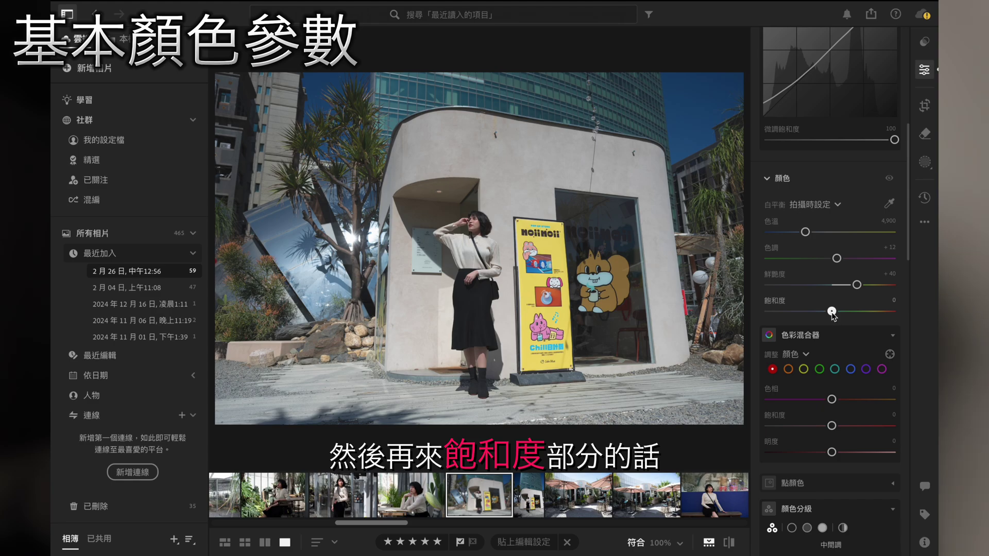
pyautogui.moveTo(832, 311); pyautogui.dragTo(825, 312)
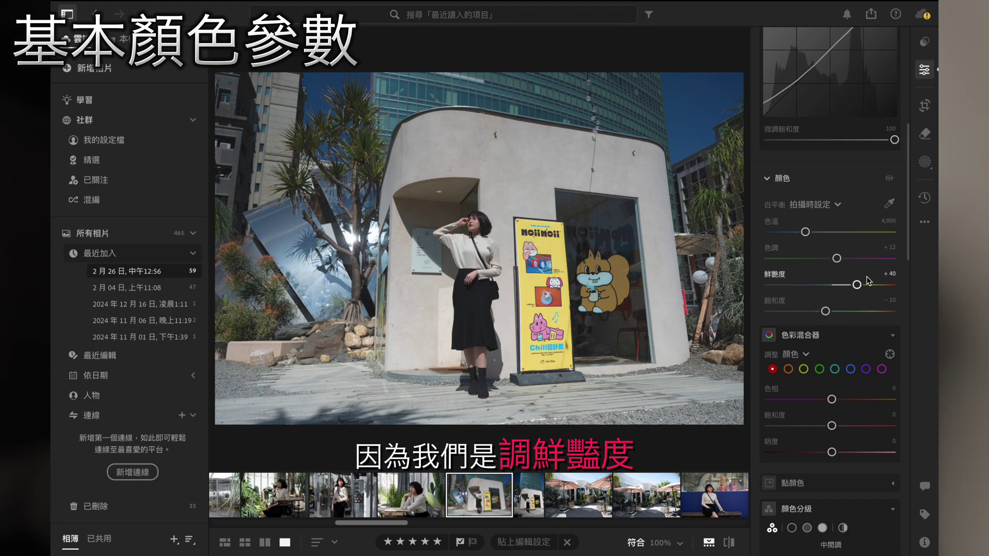
pyautogui.moveTo(825, 312)
pyautogui.mouseDown()
pyautogui.moveTo(859, 313)
pyautogui.moveTo(825, 313)
pyautogui.mouseUp()
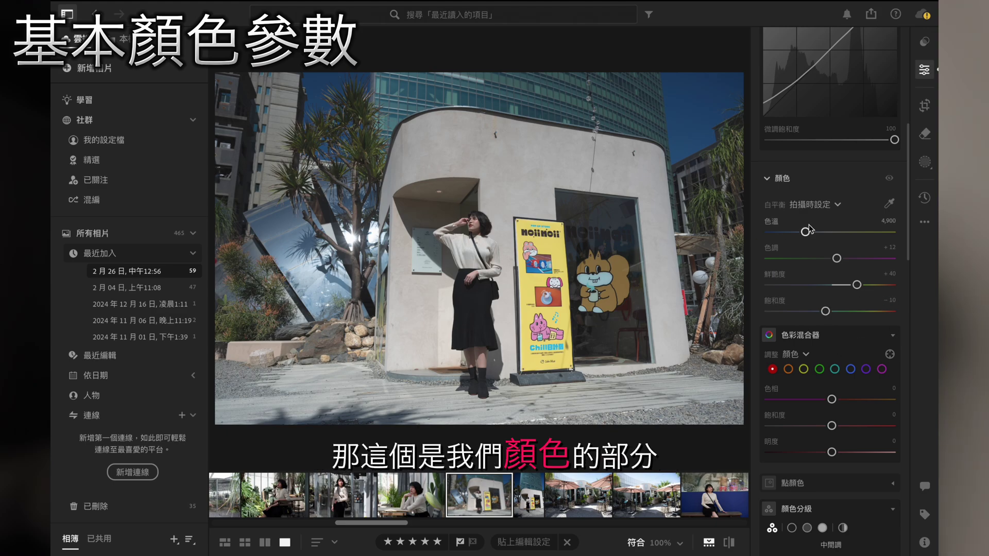
# - Give the red channel saturation +20 and luminance +10 in the Color Mixer
pyautogui.scroll(-3, 850, 309)
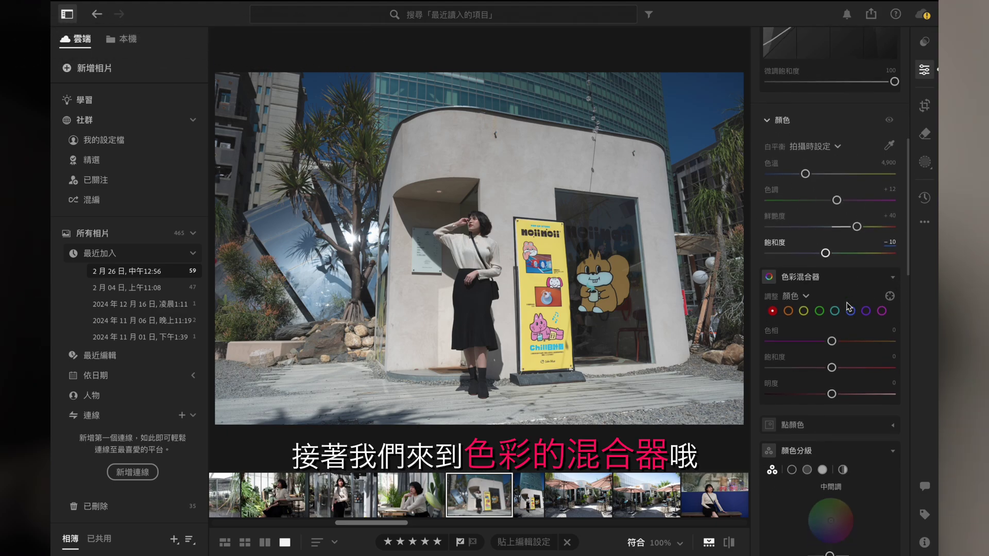
pyautogui.scroll(-2, 849, 306)
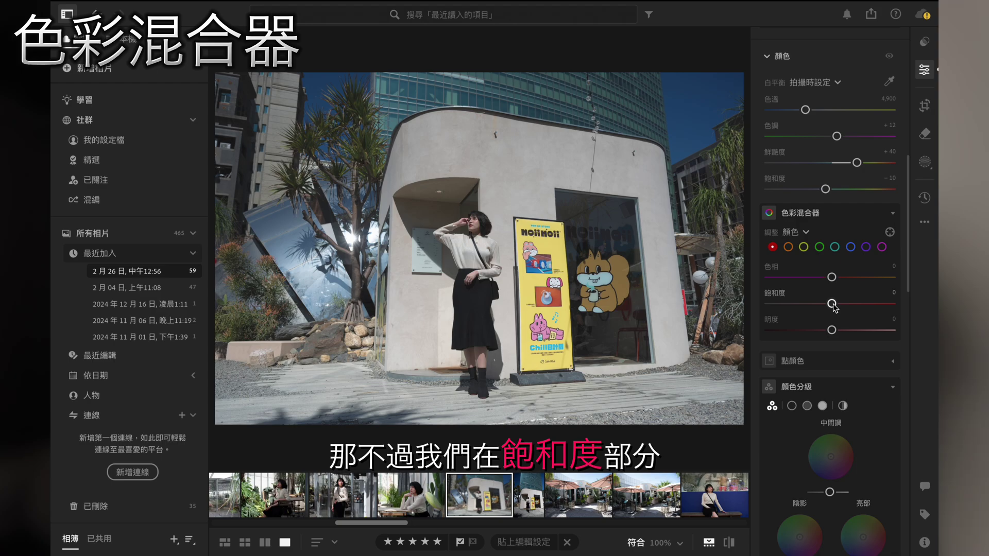
pyautogui.moveTo(833, 304); pyautogui.dragTo(847, 307)
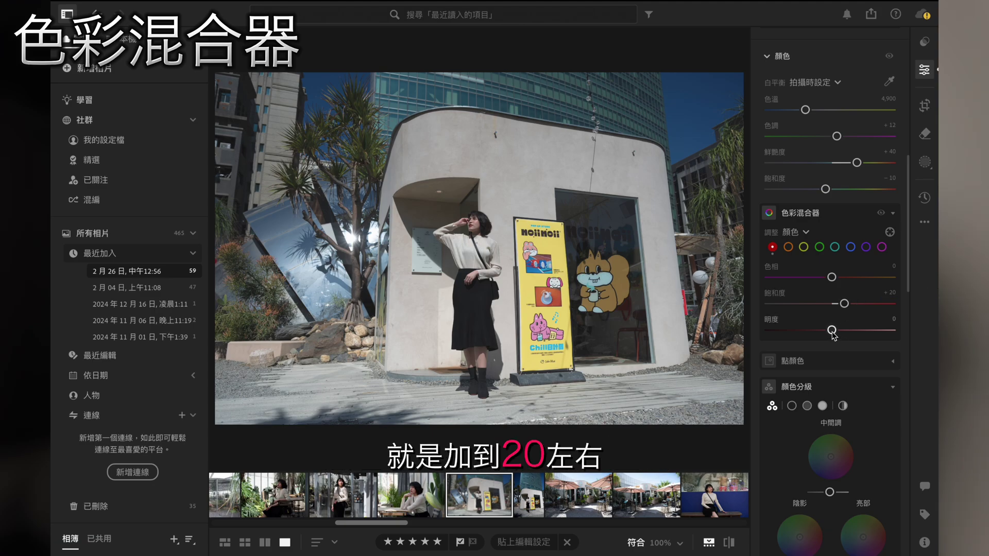
pyautogui.moveTo(832, 332); pyautogui.dragTo(839, 334)
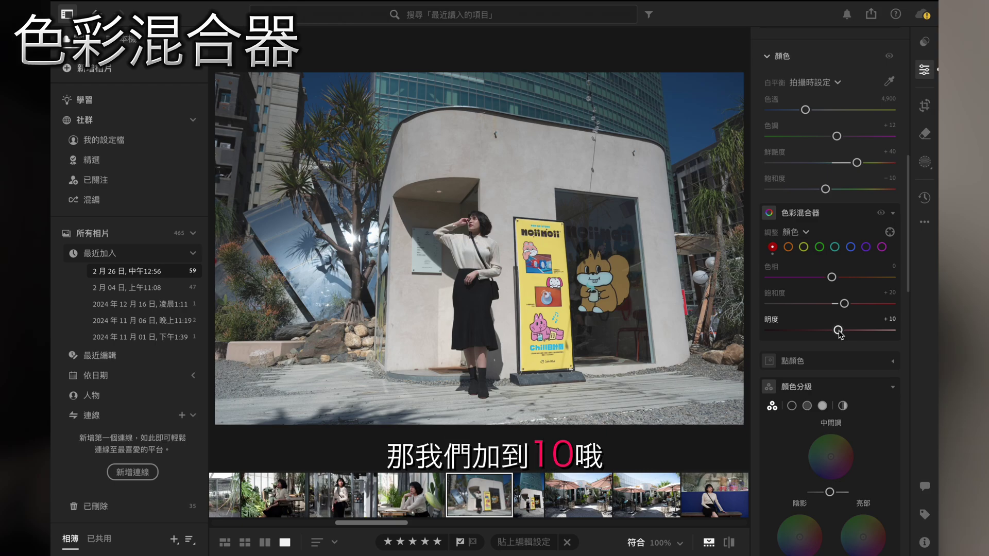
# - Zoom in on the sign and the woman's lips to check the reds, then return to full view
pyautogui.click(560, 286)
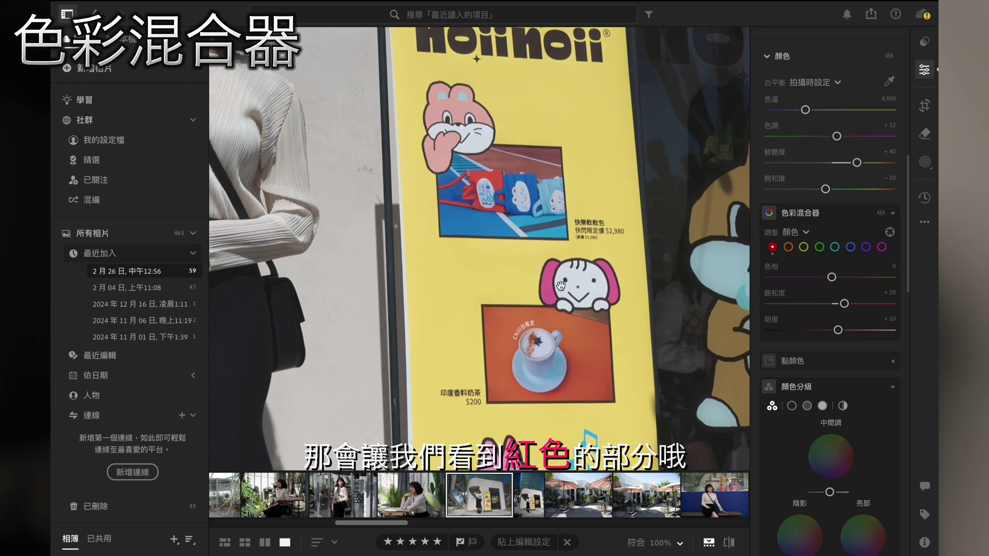
pyautogui.click(560, 286)
pyautogui.click(541, 268)
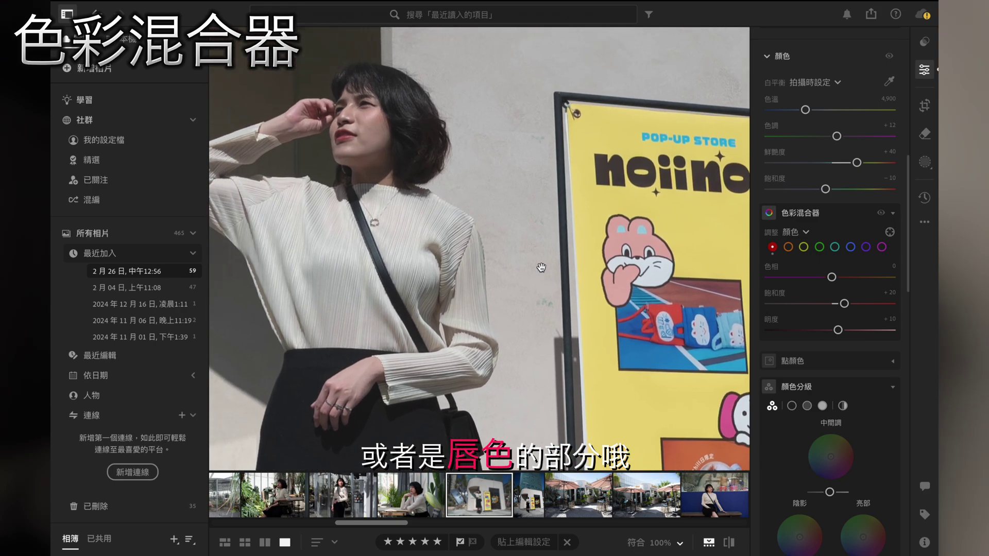
pyautogui.click(644, 277)
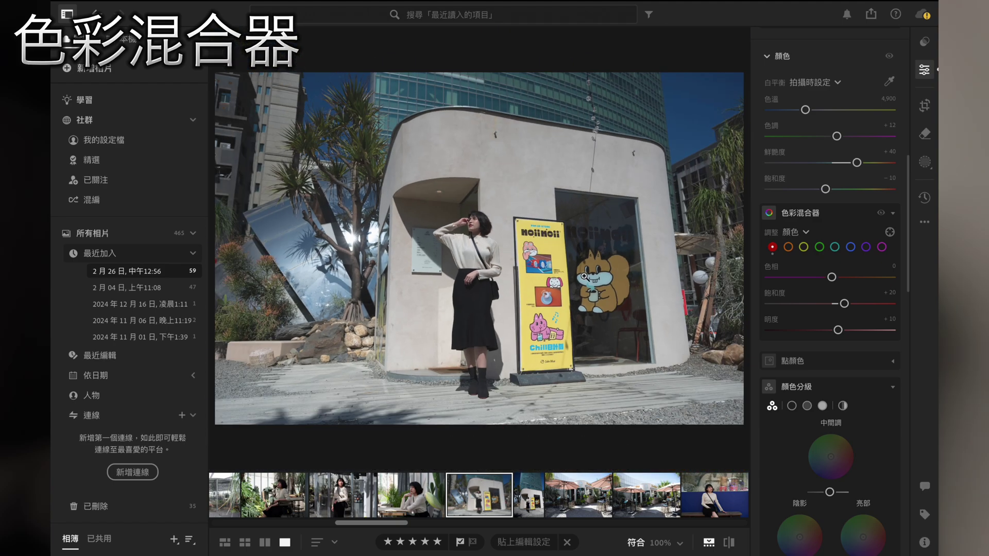
# - Shift the orange range's hue to +15 in the Color Mixer
pyautogui.click(788, 247)
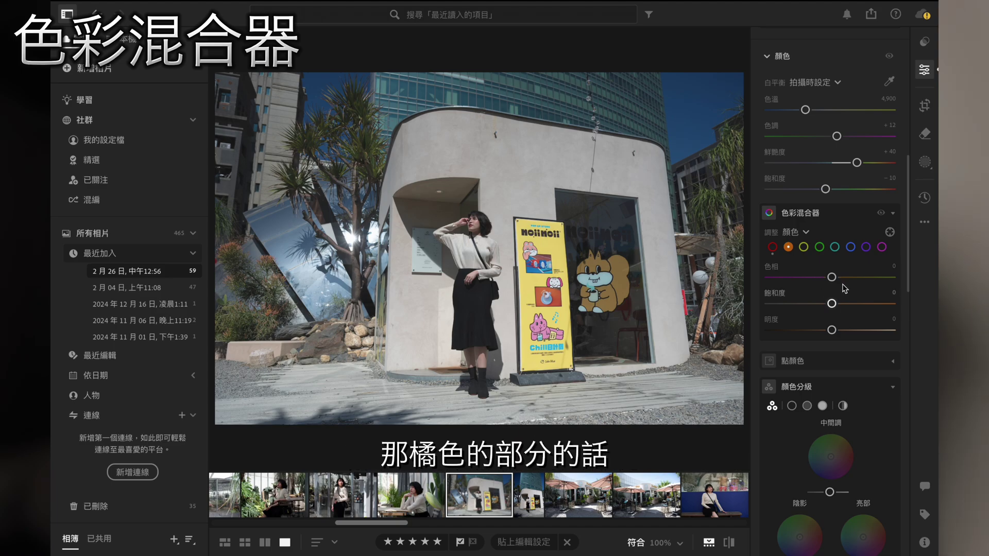
pyautogui.moveTo(833, 279)
pyautogui.mouseDown()
pyautogui.moveTo(858, 286)
pyautogui.moveTo(822, 292)
pyautogui.moveTo(832, 291)
pyautogui.mouseUp()
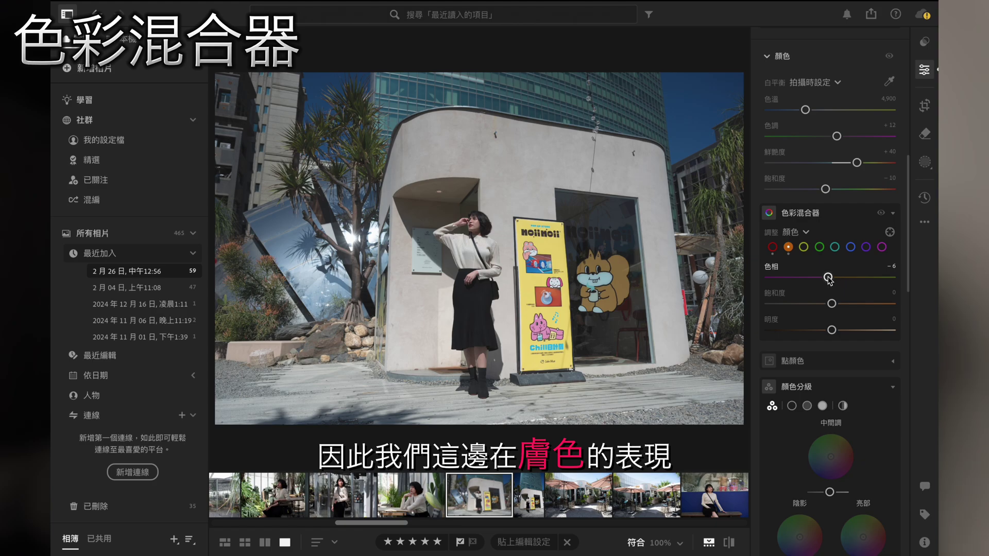
pyautogui.moveTo(828, 278)
pyautogui.mouseDown()
pyautogui.moveTo(841, 280)
pyautogui.moveTo(811, 281)
pyautogui.moveTo(842, 281)
pyautogui.mouseUp()
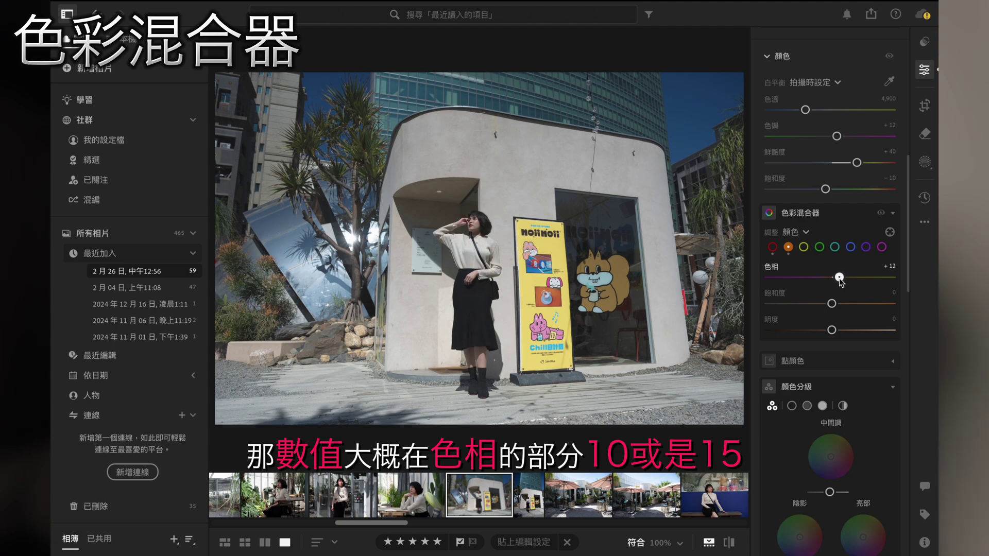
pyautogui.moveTo(839, 279); pyautogui.dragTo(841, 280)
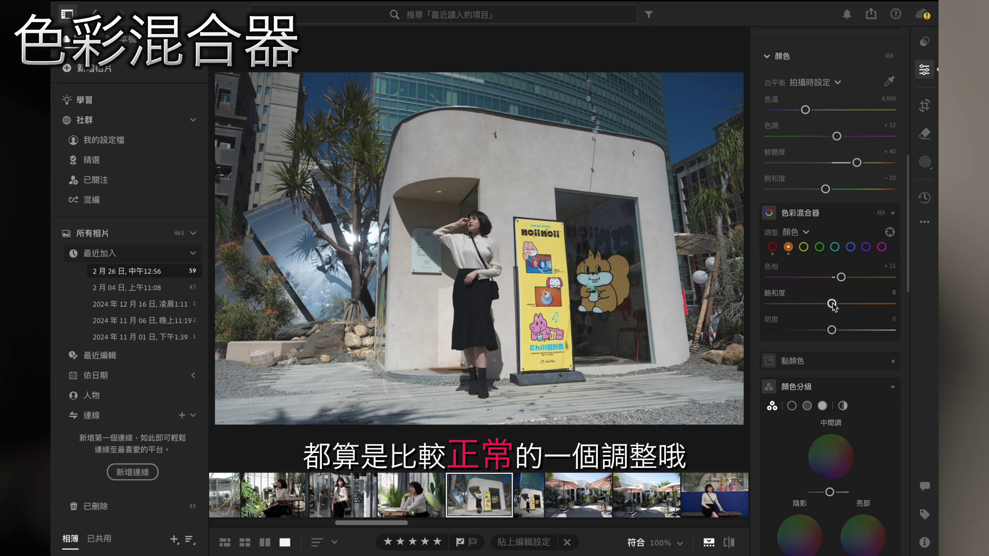
# - Set orange saturation to +20 and luminance to +10, checking the skin up close
pyautogui.moveTo(833, 305)
pyautogui.mouseDown()
pyautogui.moveTo(887, 303)
pyautogui.moveTo(788, 305)
pyautogui.moveTo(874, 304)
pyautogui.moveTo(844, 305)
pyautogui.mouseUp()
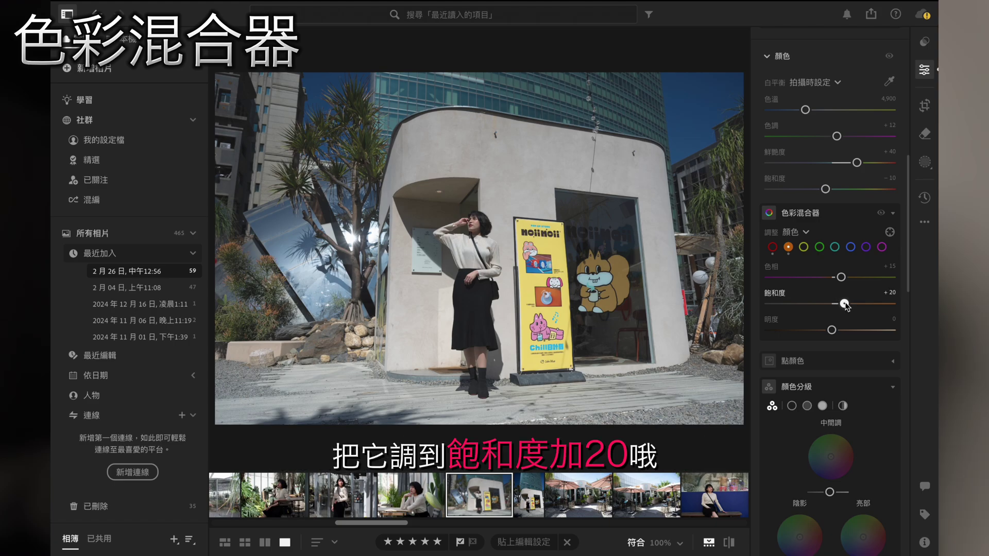
pyautogui.click(479, 224)
pyautogui.click(447, 230)
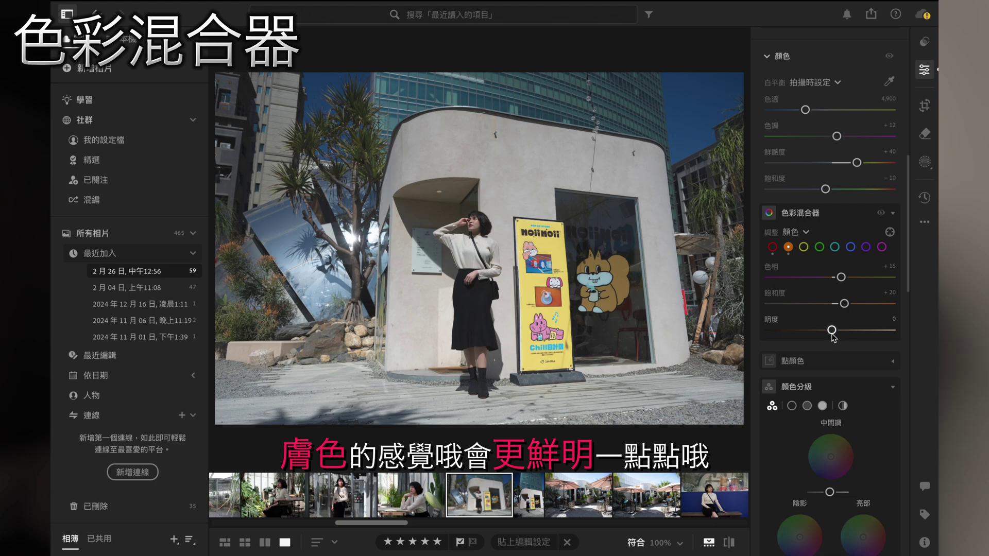
pyautogui.moveTo(832, 330)
pyautogui.mouseDown()
pyautogui.moveTo(859, 330)
pyautogui.moveTo(796, 330)
pyautogui.moveTo(885, 330)
pyautogui.moveTo(814, 330)
pyautogui.moveTo(864, 330)
pyautogui.moveTo(821, 330)
pyautogui.moveTo(844, 331)
pyautogui.moveTo(830, 330)
pyautogui.moveTo(839, 336)
pyautogui.mouseUp()
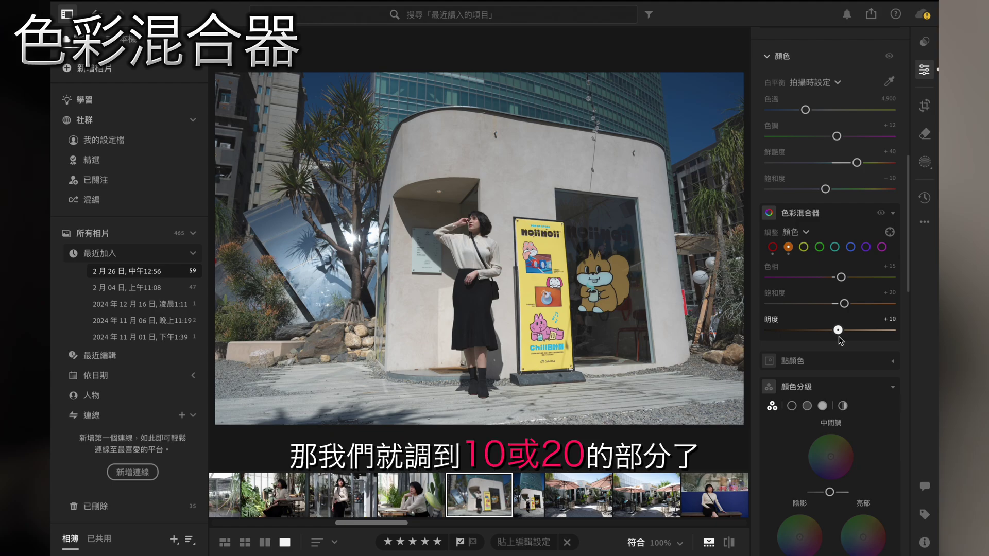
pyautogui.moveTo(839, 337); pyautogui.dragTo(839, 337)
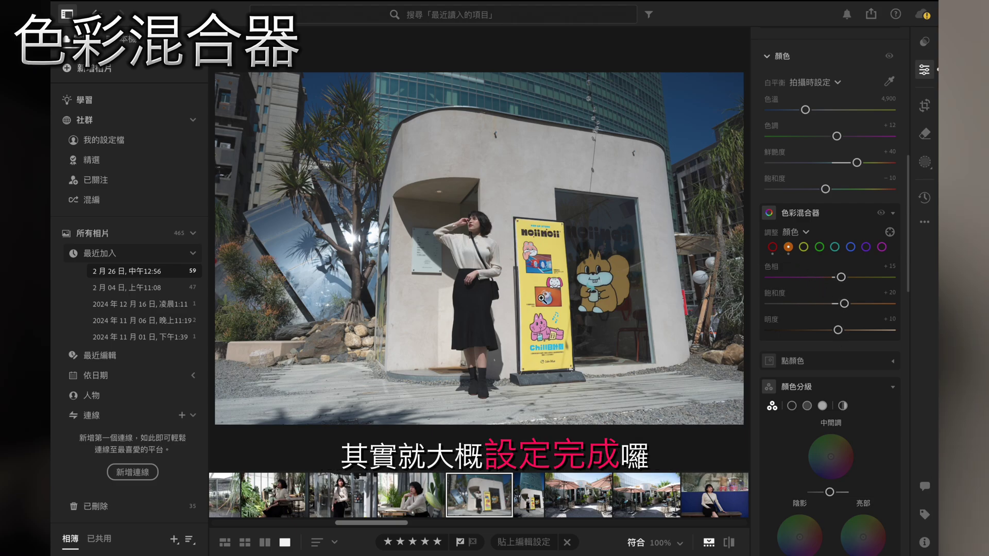
# - Give the yellow channel hue -20, saturation +10 and luminance +10
pyautogui.click(804, 247)
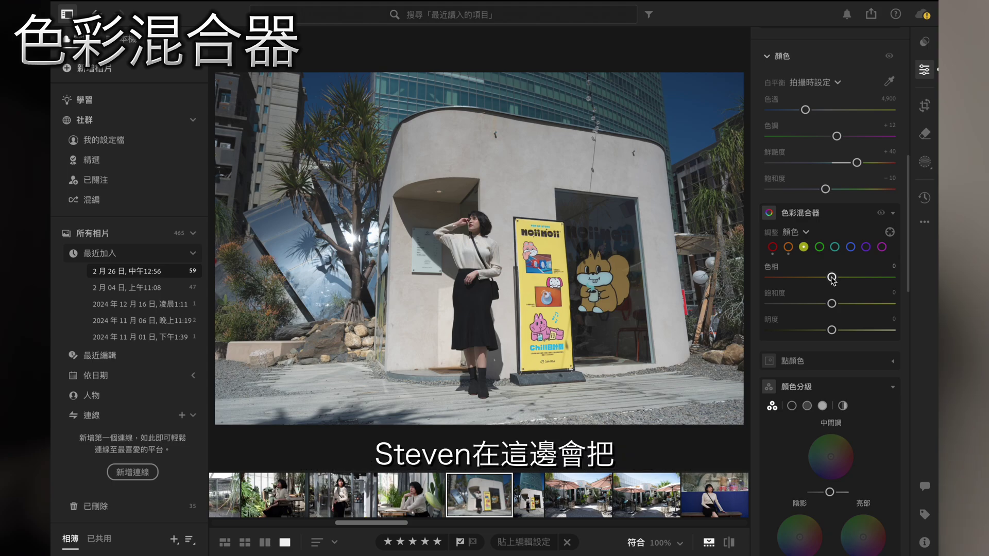
pyautogui.moveTo(831, 278)
pyautogui.mouseDown()
pyautogui.moveTo(873, 278)
pyautogui.moveTo(818, 278)
pyautogui.mouseUp()
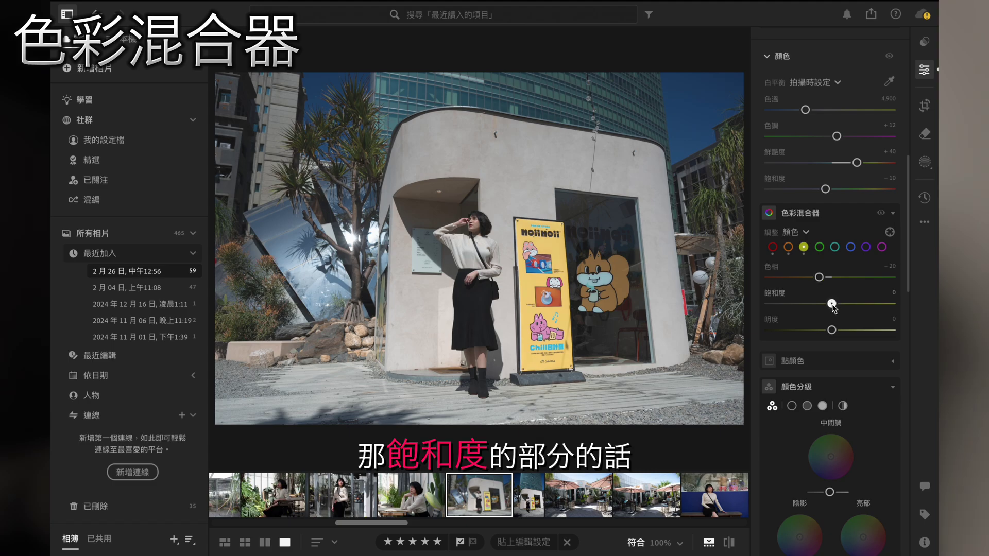
pyautogui.moveTo(831, 303)
pyautogui.mouseDown()
pyautogui.moveTo(804, 304)
pyautogui.moveTo(850, 304)
pyautogui.moveTo(796, 304)
pyautogui.moveTo(840, 304)
pyautogui.mouseUp()
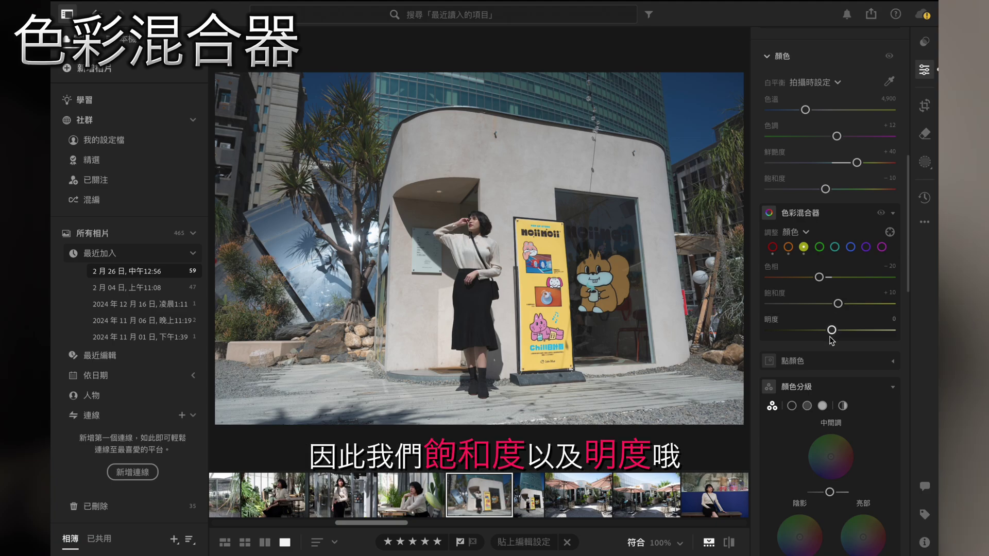
pyautogui.moveTo(831, 331); pyautogui.dragTo(838, 333)
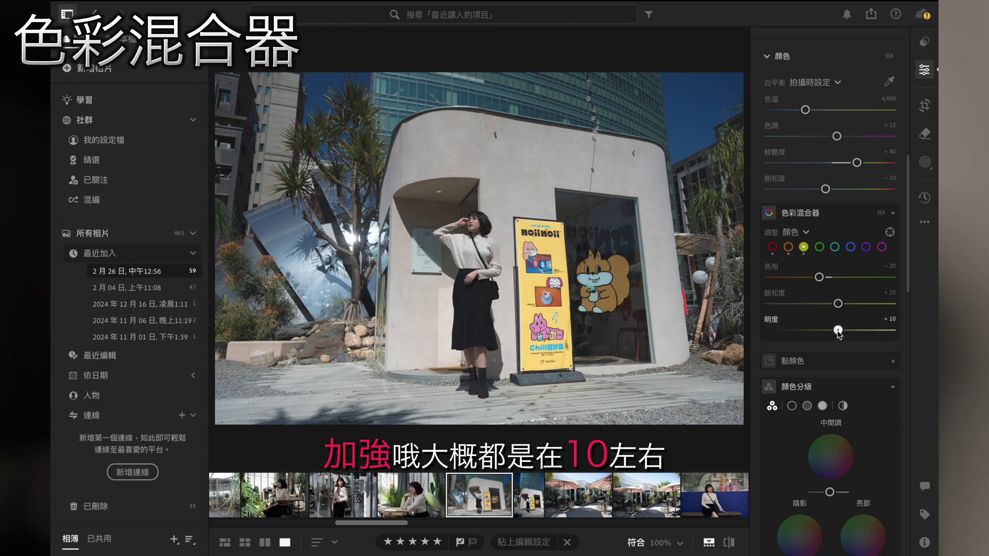
# - Give the green channel hue -20, saturation +10 and luminance +10
pyautogui.click(818, 246)
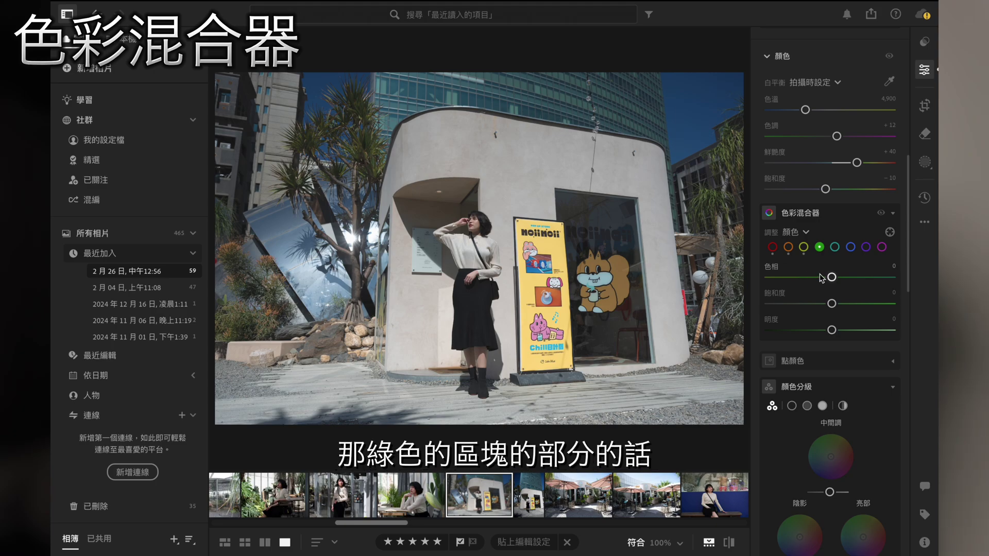
pyautogui.moveTo(832, 276)
pyautogui.mouseDown()
pyautogui.moveTo(796, 277)
pyautogui.moveTo(845, 294)
pyautogui.moveTo(812, 296)
pyautogui.moveTo(866, 297)
pyautogui.moveTo(820, 291)
pyautogui.mouseUp()
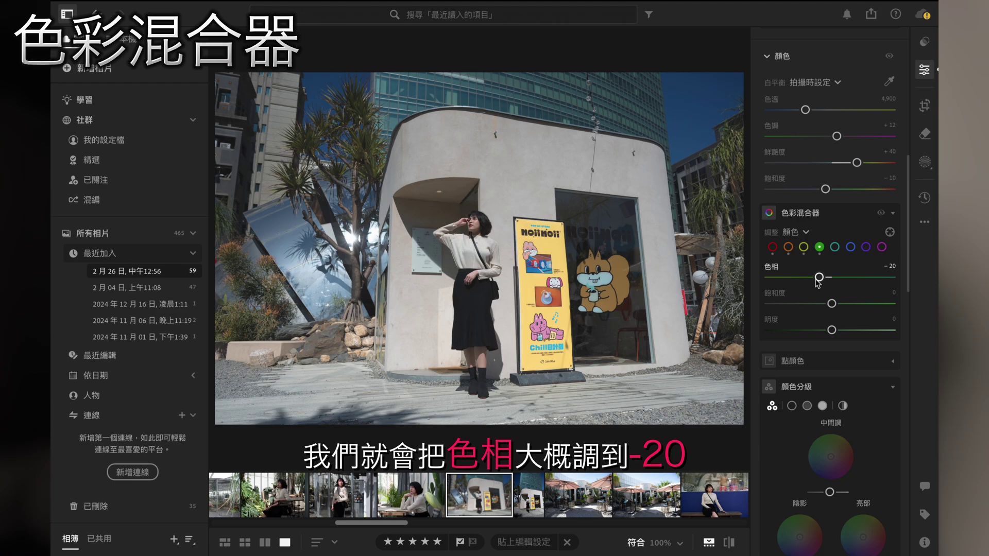
pyautogui.moveTo(831, 304)
pyautogui.mouseDown()
pyautogui.moveTo(798, 305)
pyautogui.moveTo(863, 307)
pyautogui.moveTo(835, 308)
pyautogui.moveTo(866, 330)
pyautogui.moveTo(826, 330)
pyautogui.moveTo(872, 330)
pyautogui.moveTo(807, 330)
pyautogui.moveTo(889, 330)
pyautogui.moveTo(768, 330)
pyautogui.moveTo(854, 330)
pyautogui.moveTo(819, 330)
pyautogui.moveTo(838, 330)
pyautogui.mouseUp()
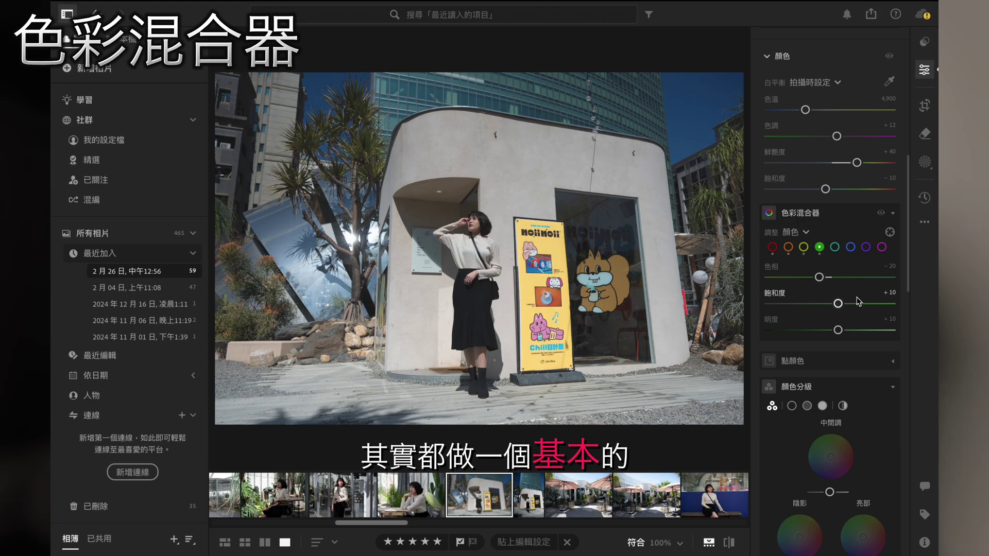
# - Give the aqua channel saturation +45 and luminance +10, leaving hue at 0
pyautogui.click(835, 247)
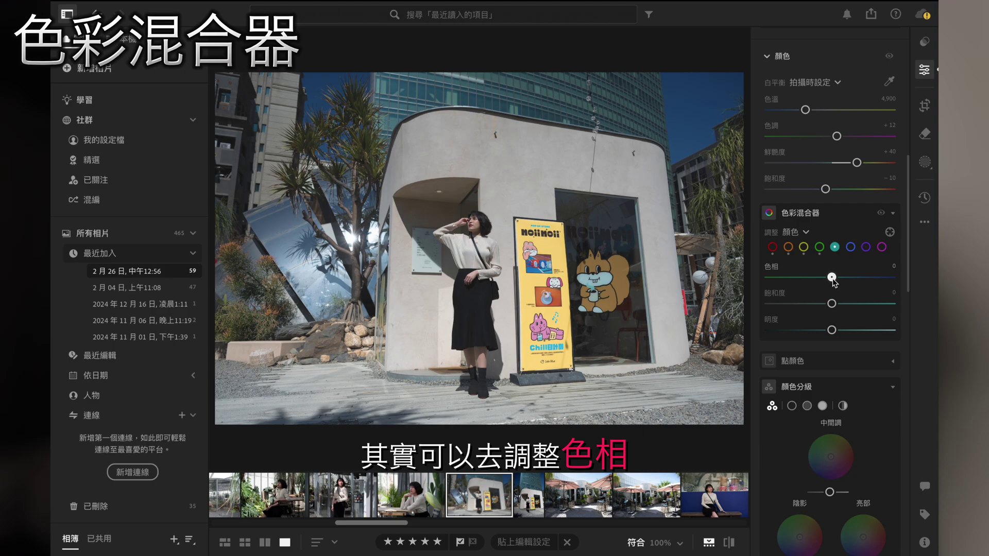
pyautogui.moveTo(832, 277)
pyautogui.mouseDown()
pyautogui.moveTo(894, 278)
pyautogui.moveTo(770, 278)
pyautogui.moveTo(867, 278)
pyautogui.moveTo(823, 279)
pyautogui.moveTo(889, 306)
pyautogui.moveTo(825, 312)
pyautogui.moveTo(882, 314)
pyautogui.moveTo(844, 313)
pyautogui.moveTo(864, 311)
pyautogui.mouseUp()
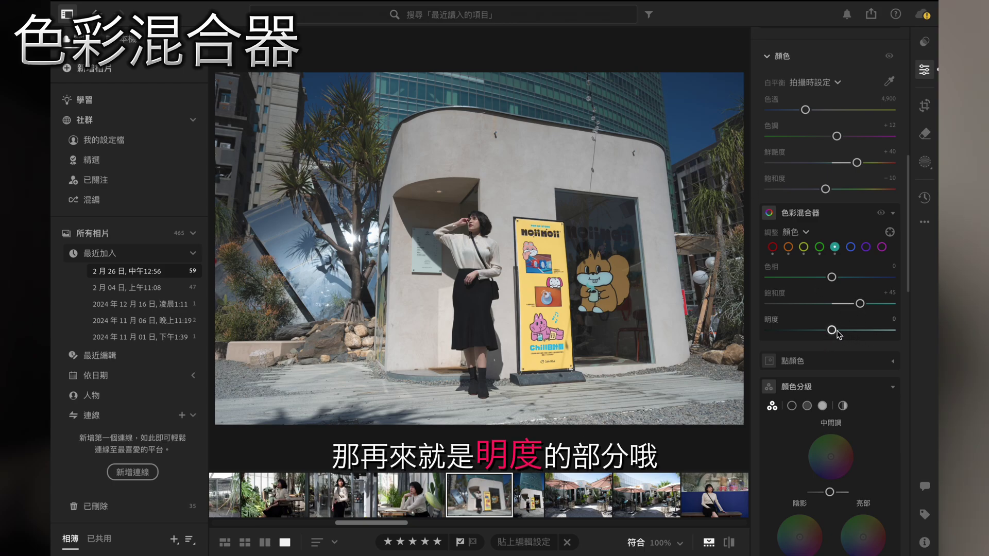
pyautogui.moveTo(832, 330)
pyautogui.mouseDown()
pyautogui.moveTo(913, 338)
pyautogui.moveTo(806, 330)
pyautogui.moveTo(895, 330)
pyautogui.moveTo(805, 337)
pyautogui.moveTo(841, 343)
pyautogui.mouseUp()
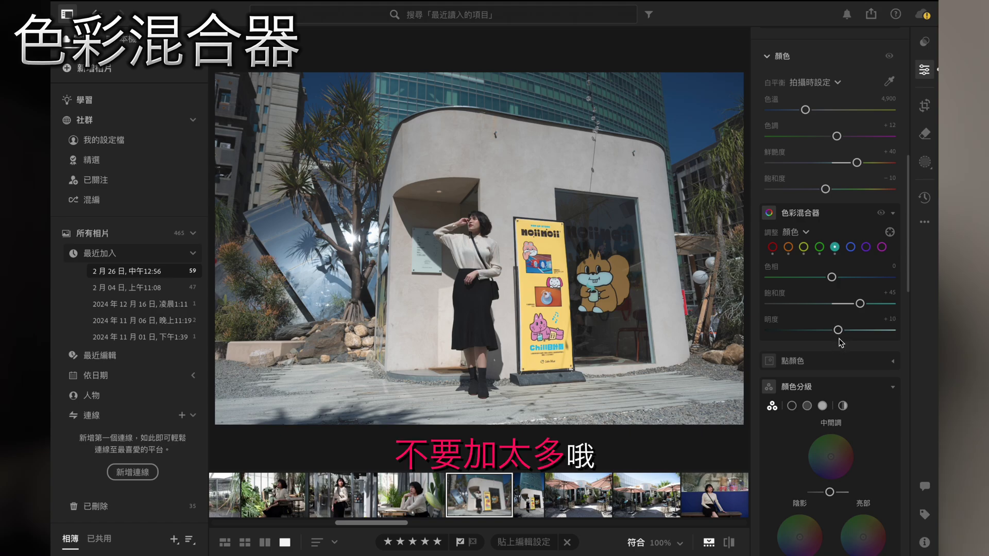
pyautogui.click(850, 248)
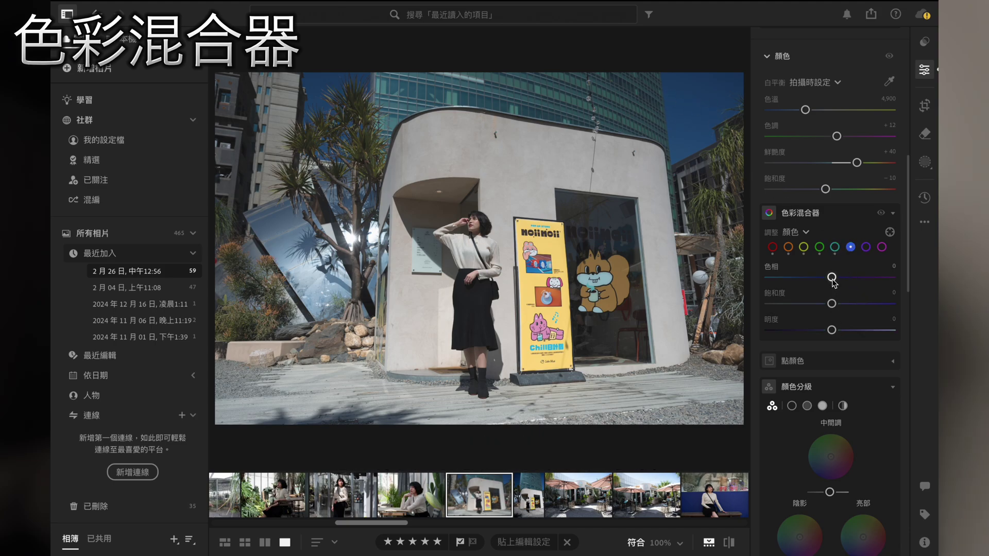
# - Set the blue channel's hue to -20 for a deeper teal-blue sky and tower
pyautogui.moveTo(831, 277)
pyautogui.mouseDown()
pyautogui.moveTo(880, 279)
pyautogui.moveTo(836, 277)
pyautogui.mouseUp()
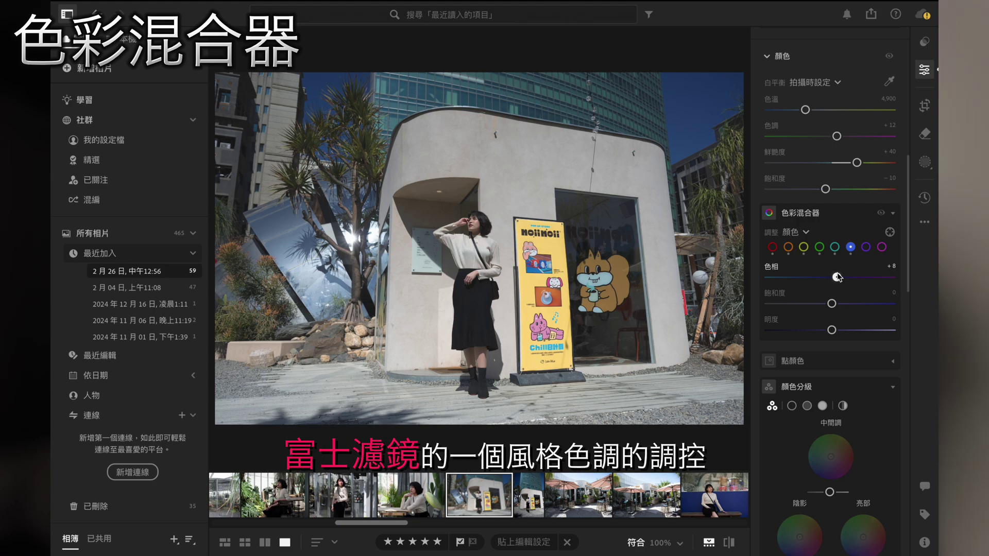
pyautogui.moveTo(835, 278)
pyautogui.mouseDown()
pyautogui.moveTo(857, 278)
pyautogui.moveTo(831, 278)
pyautogui.mouseUp()
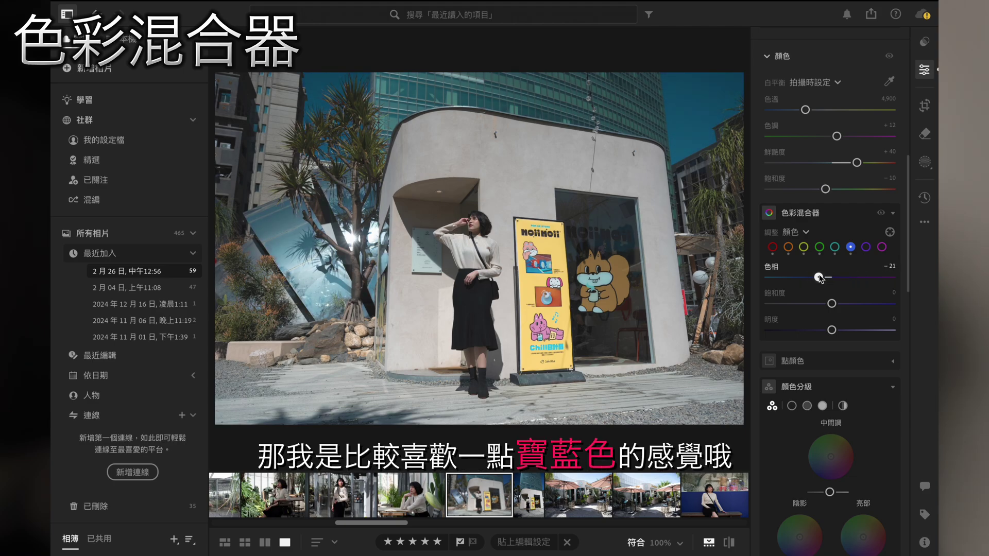
pyautogui.moveTo(819, 279); pyautogui.dragTo(818, 279)
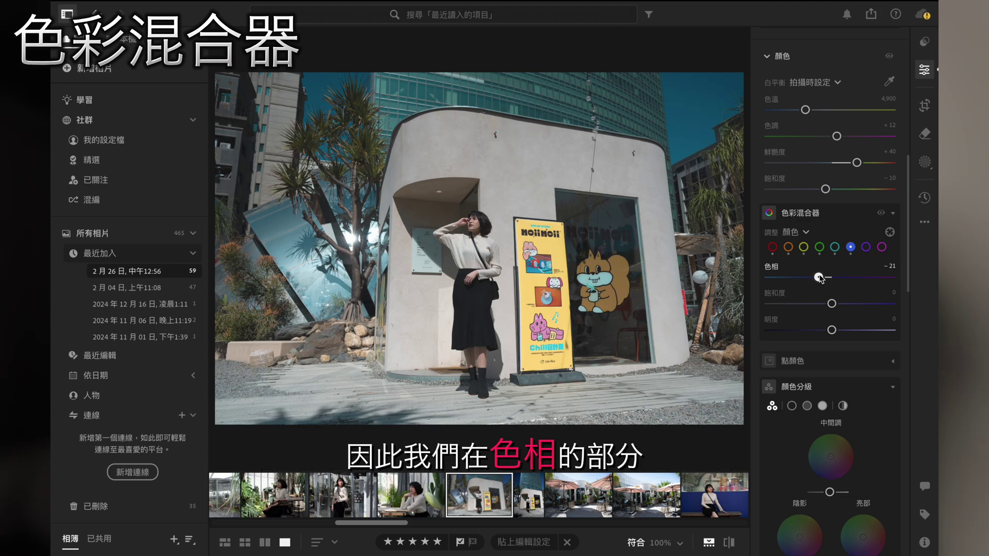
pyautogui.moveTo(819, 278); pyautogui.dragTo(813, 278)
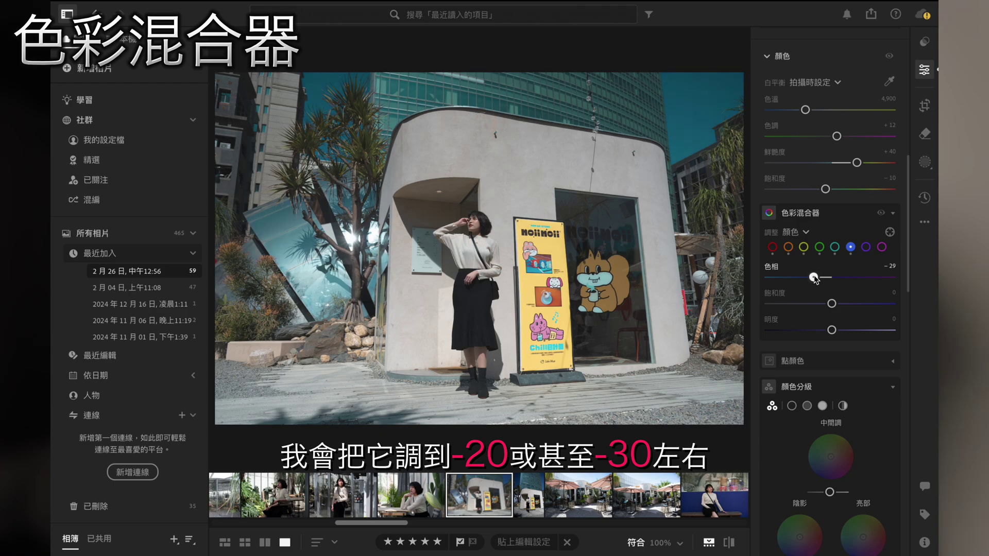
pyautogui.moveTo(813, 278); pyautogui.dragTo(820, 278)
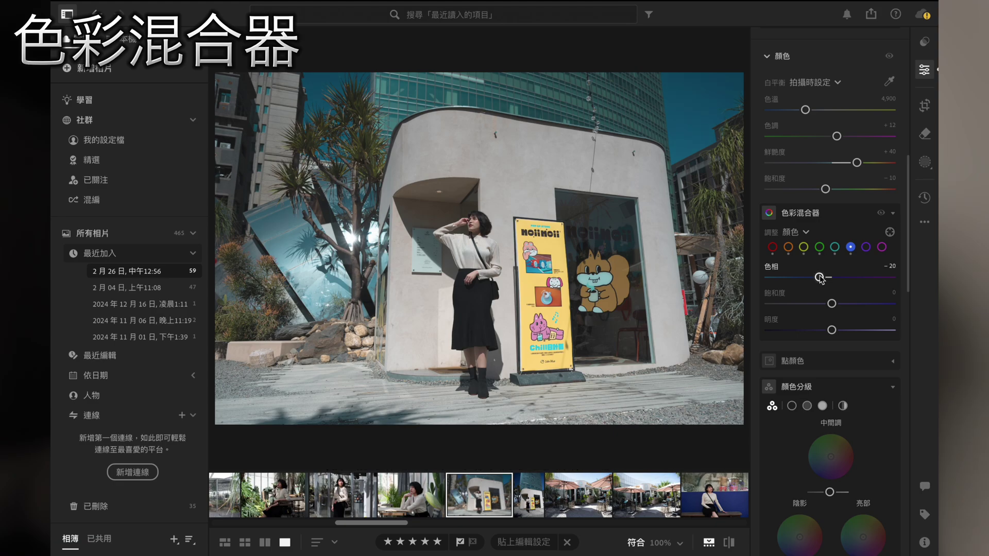
# - Set blue saturation to -20 and blue luminance to -30
pyautogui.moveTo(832, 304)
pyautogui.mouseDown()
pyautogui.moveTo(875, 304)
pyautogui.moveTo(777, 304)
pyautogui.moveTo(875, 303)
pyautogui.moveTo(821, 306)
pyautogui.mouseUp()
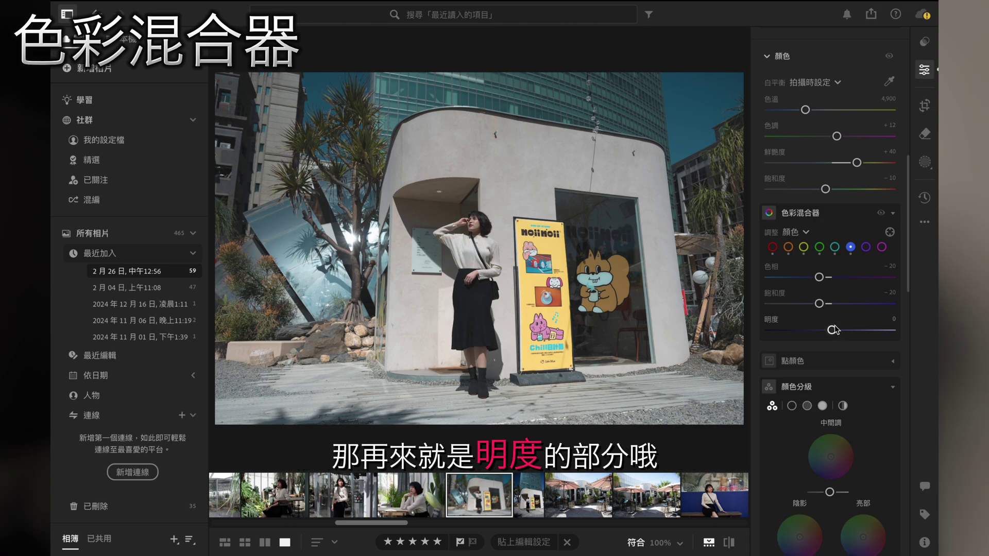
pyautogui.moveTo(832, 331)
pyautogui.mouseDown()
pyautogui.moveTo(874, 331)
pyautogui.moveTo(815, 337)
pyautogui.moveTo(834, 337)
pyautogui.mouseUp()
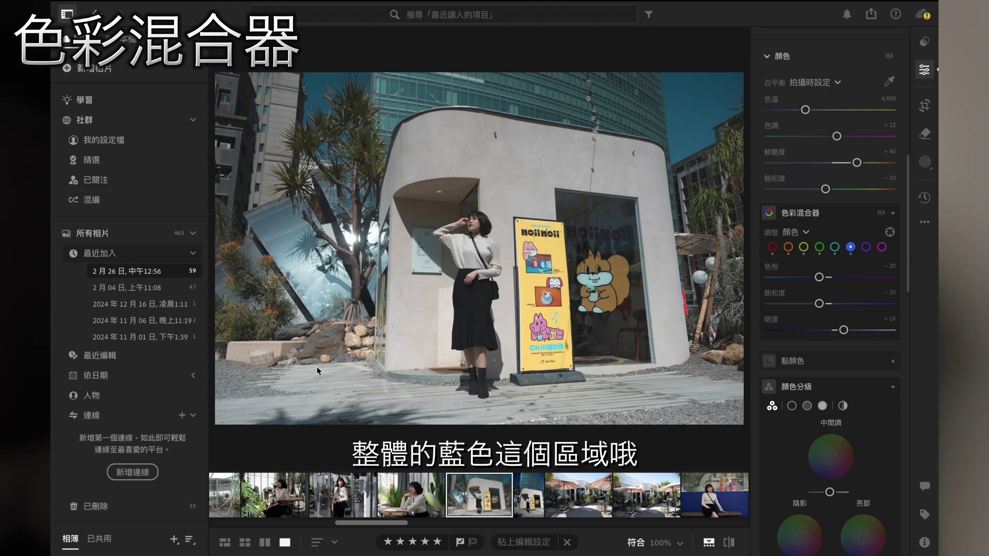
pyautogui.moveTo(844, 330)
pyautogui.mouseDown()
pyautogui.moveTo(896, 332)
pyautogui.moveTo(778, 332)
pyautogui.moveTo(881, 333)
pyautogui.moveTo(789, 336)
pyautogui.mouseUp()
pyautogui.moveTo(860, 335)
pyautogui.mouseDown()
pyautogui.moveTo(786, 335)
pyautogui.moveTo(872, 334)
pyautogui.moveTo(787, 336)
pyautogui.moveTo(813, 336)
pyautogui.mouseUp()
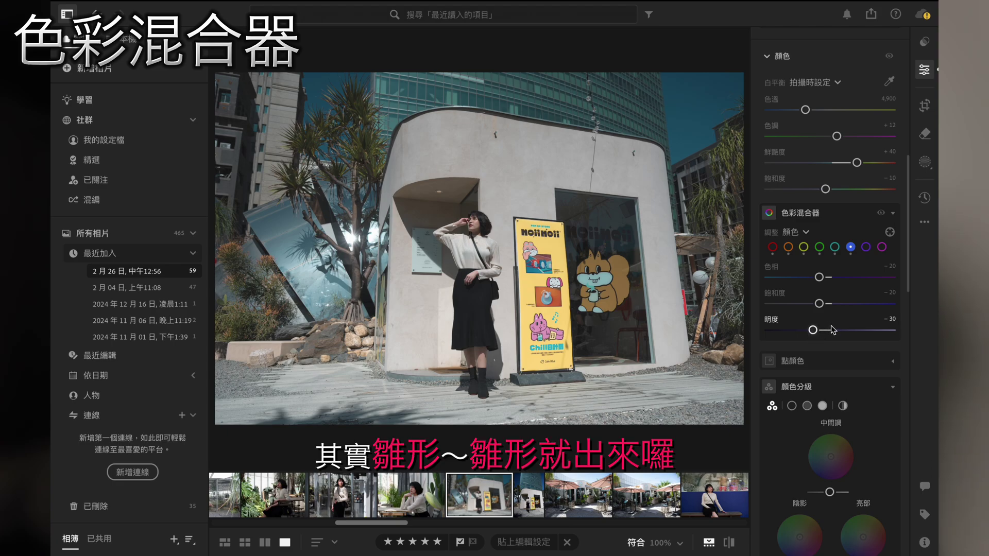
# - Lower Highlights to -50 to tone down the bright walls
pyautogui.scroll(1, 830, 239)
pyautogui.scroll(4, 830, 239)
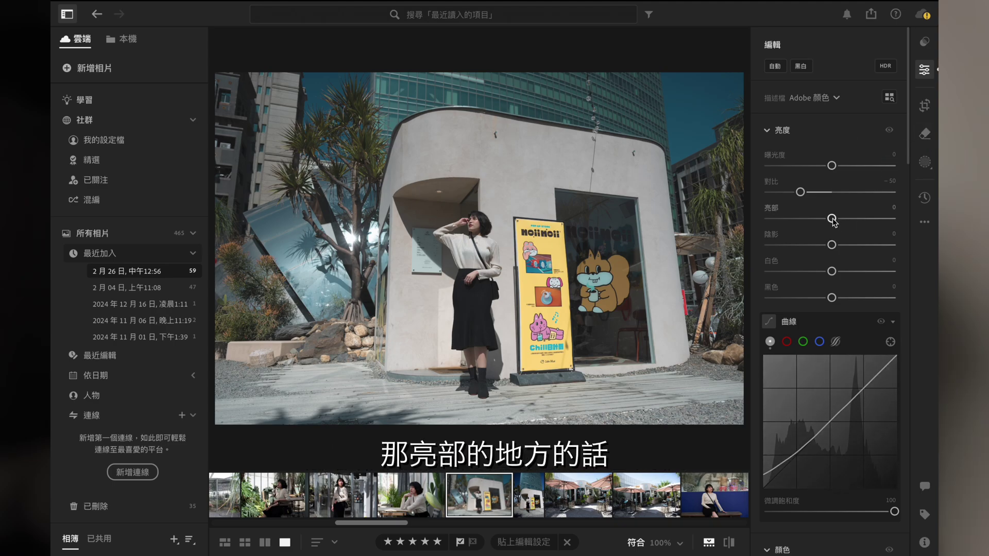
pyautogui.moveTo(832, 219); pyautogui.dragTo(807, 220)
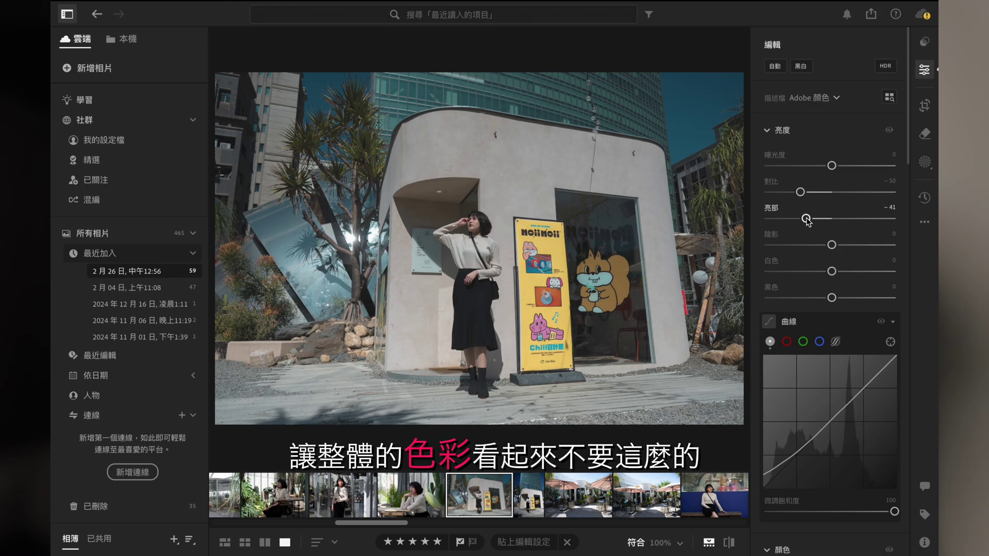
pyautogui.moveTo(806, 221)
pyautogui.mouseDown()
pyautogui.moveTo(862, 221)
pyautogui.moveTo(802, 221)
pyautogui.mouseUp()
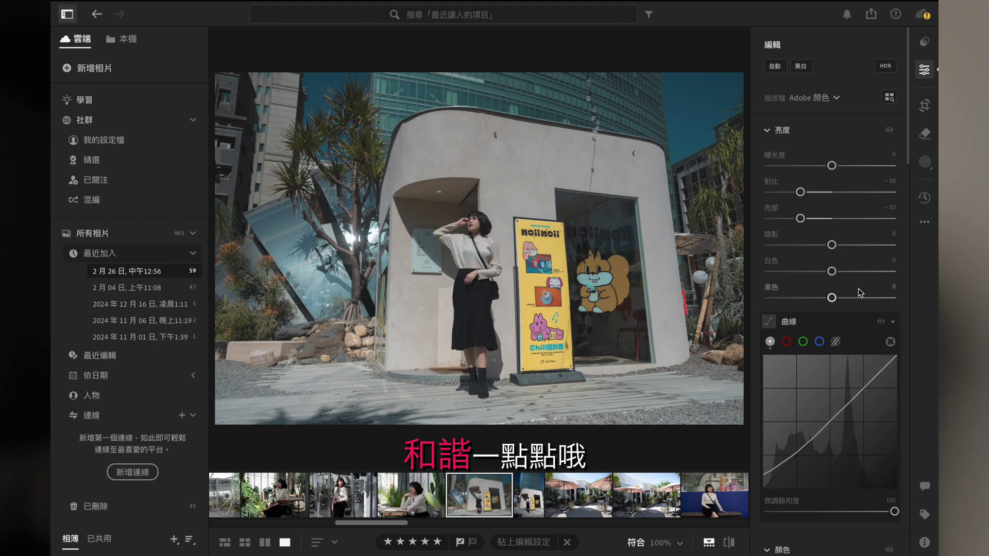
pyautogui.scroll(-2, 850, 306)
# - Tint the midtones toward cyan-blue at low saturation in Color Grading
pyautogui.scroll(-5, 841, 322)
pyautogui.scroll(-5, 842, 323)
pyautogui.scroll(-3, 841, 322)
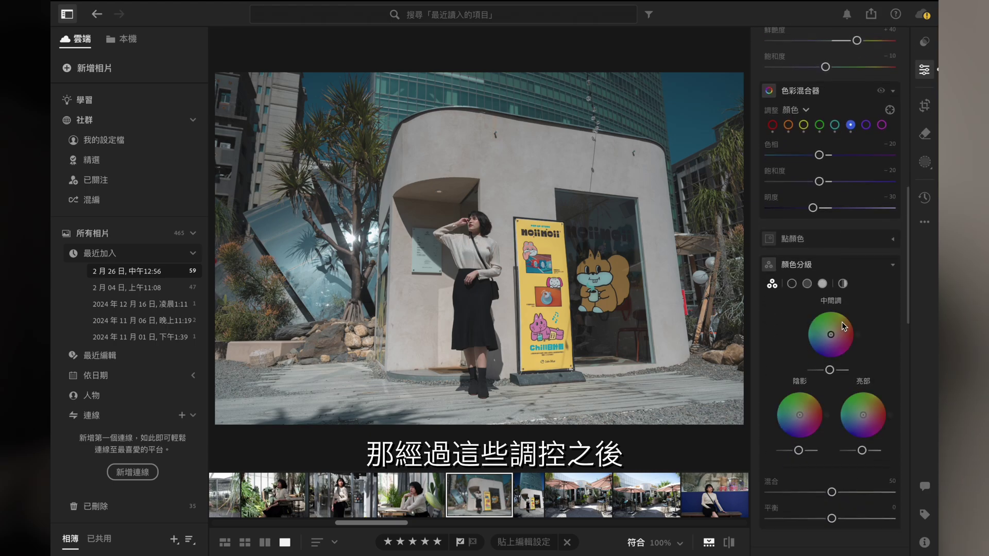
pyautogui.scroll(-2, 842, 322)
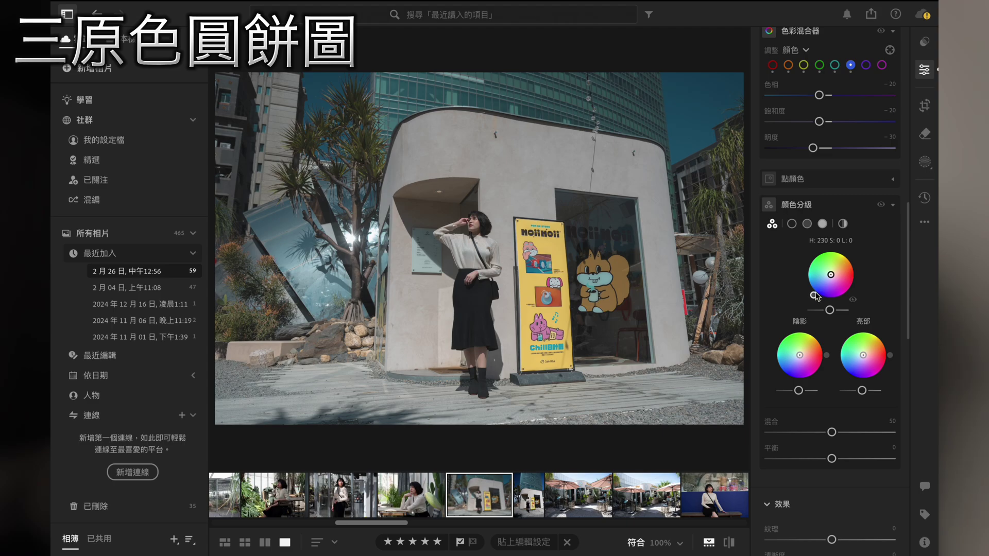
pyautogui.moveTo(815, 296); pyautogui.dragTo(813, 292)
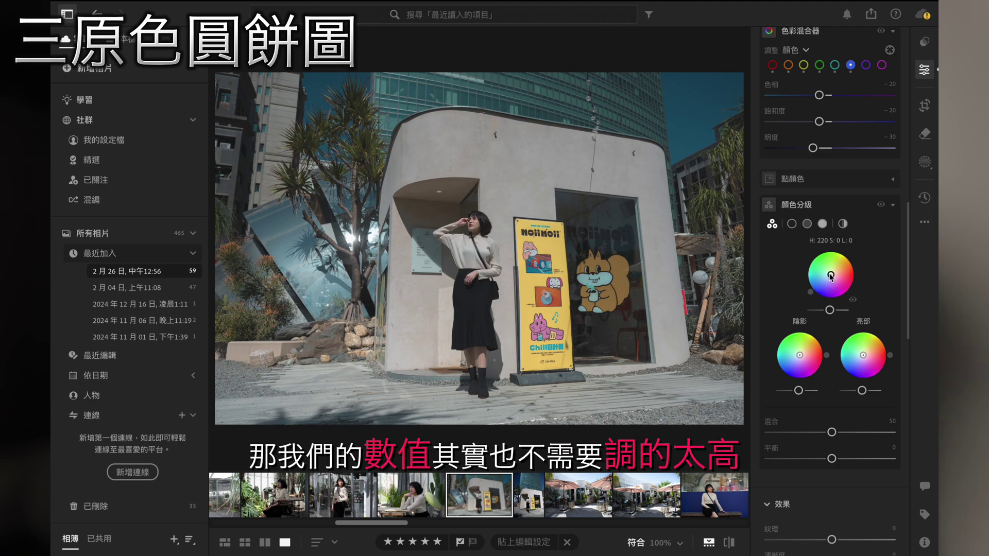
pyautogui.moveTo(830, 277)
pyautogui.mouseDown()
pyautogui.moveTo(807, 286)
pyautogui.moveTo(814, 294)
pyautogui.mouseUp()
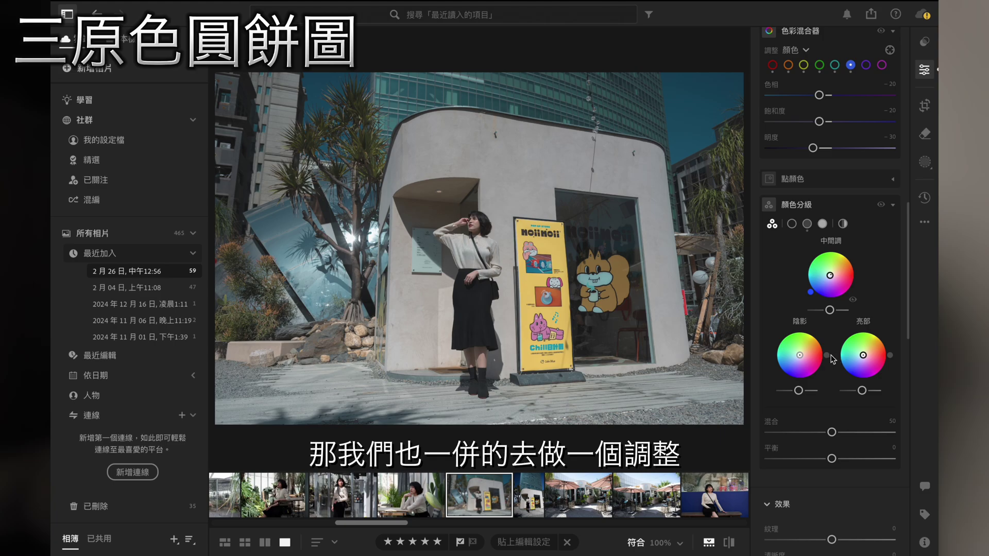
# - Tint the shadows faintly blue in Color Grading, around hue 215 and saturation 7
pyautogui.moveTo(799, 357)
pyautogui.moveTo(800, 356)
pyautogui.mouseDown()
pyautogui.moveTo(785, 379)
pyautogui.moveTo(781, 367)
pyautogui.mouseUp()
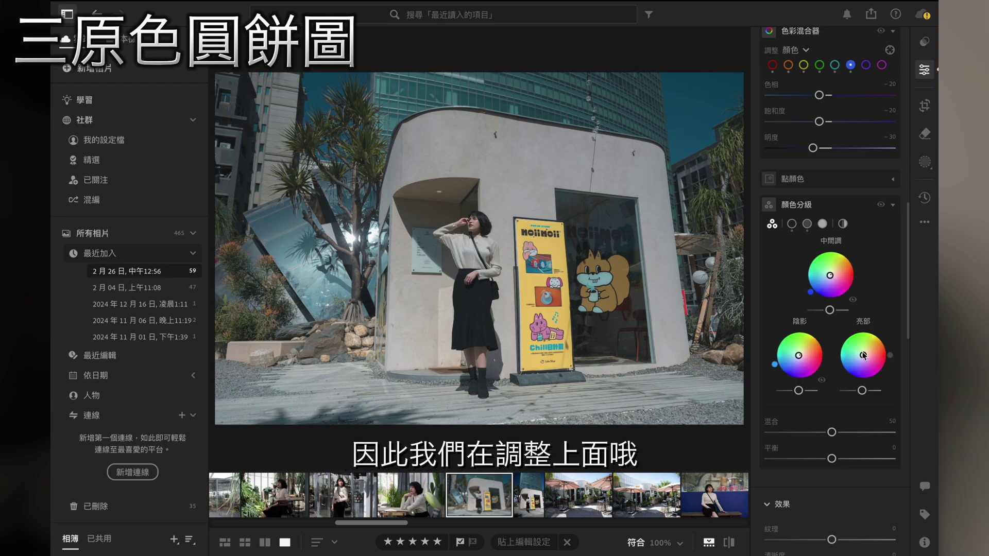
# - Tint the highlights faintly blue around hue 199, leaving Blending at 50
pyautogui.moveTo(864, 355); pyautogui.dragTo(865, 359)
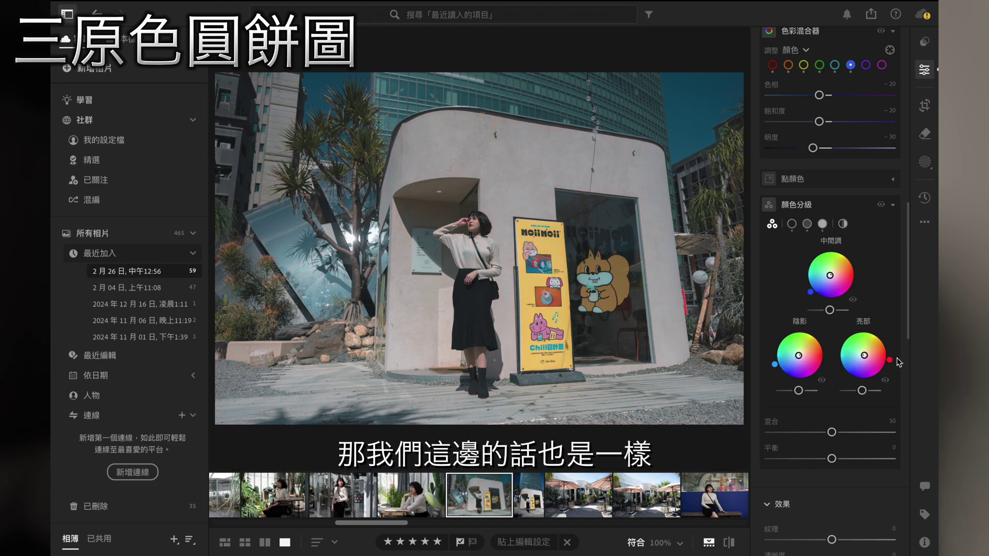
pyautogui.moveTo(892, 364); pyautogui.dragTo(845, 374)
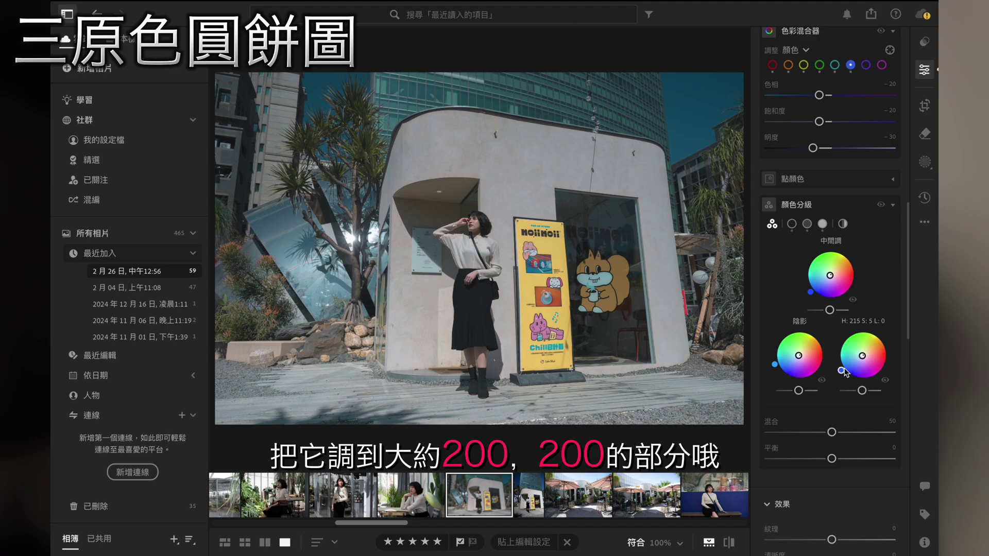
pyautogui.moveTo(843, 370); pyautogui.dragTo(845, 370)
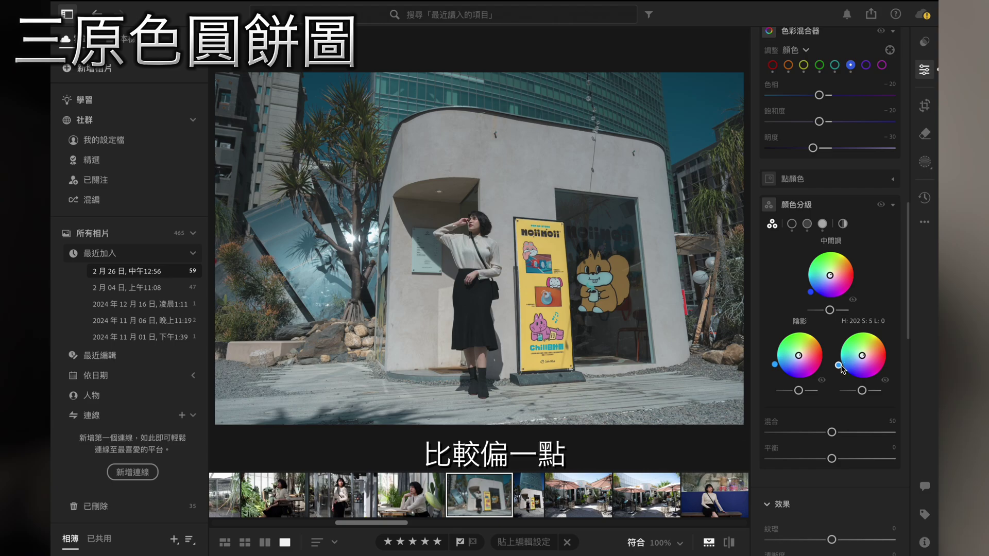
pyautogui.moveTo(842, 367); pyautogui.dragTo(842, 367)
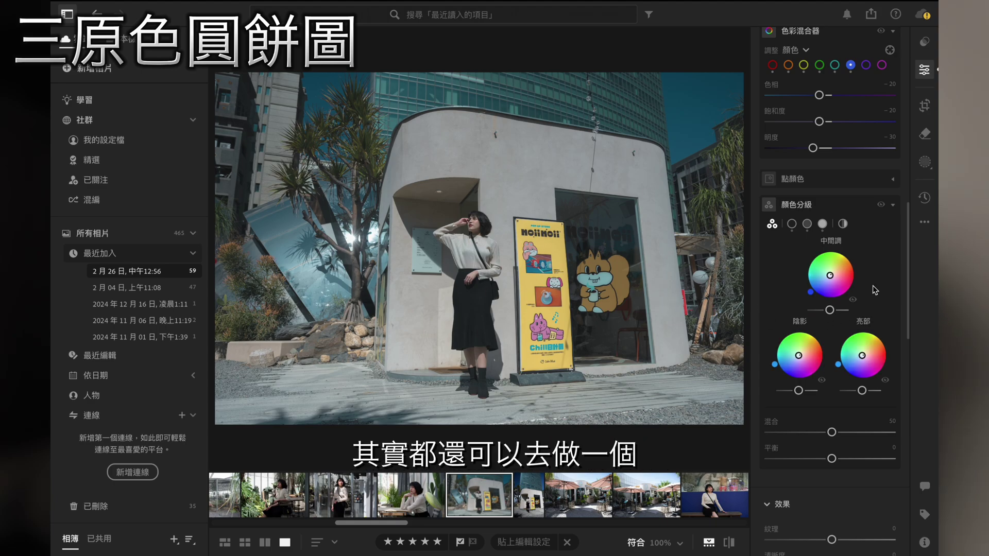
pyautogui.moveTo(831, 432)
pyautogui.mouseDown()
pyautogui.moveTo(801, 432)
pyautogui.moveTo(853, 446)
pyautogui.moveTo(845, 442)
pyautogui.moveTo(904, 442)
pyautogui.moveTo(777, 436)
pyautogui.moveTo(831, 438)
pyautogui.mouseUp()
# - Raise Clarity in the Effects panel to +20
pyautogui.scroll(-1, 830, 442)
pyautogui.scroll(-5, 831, 441)
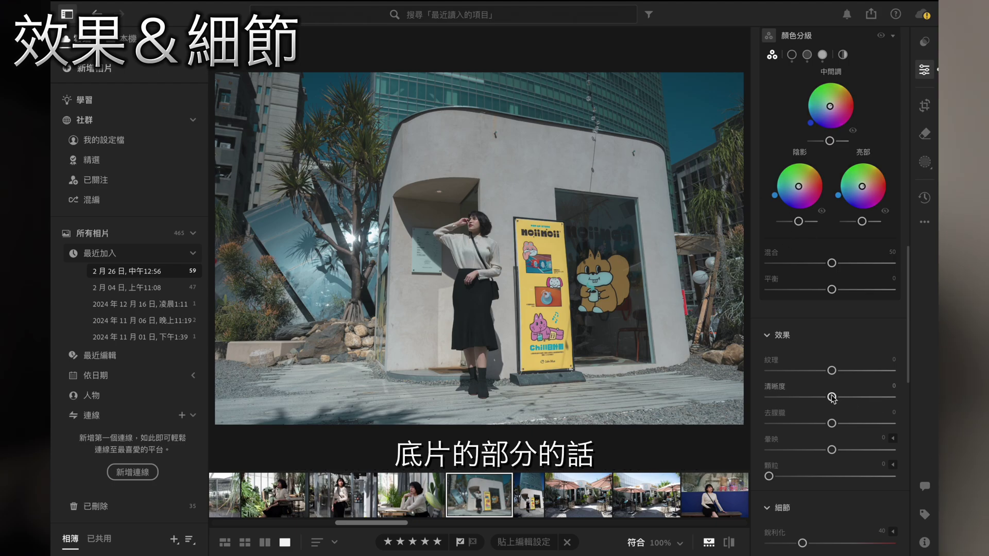
pyautogui.moveTo(831, 396); pyautogui.dragTo(848, 400)
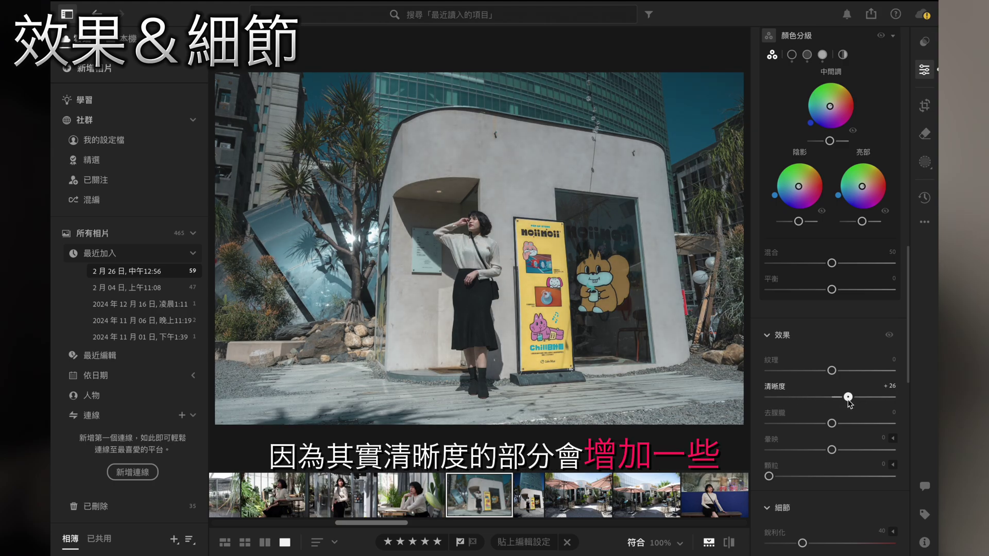
pyautogui.moveTo(847, 399); pyautogui.dragTo(846, 401)
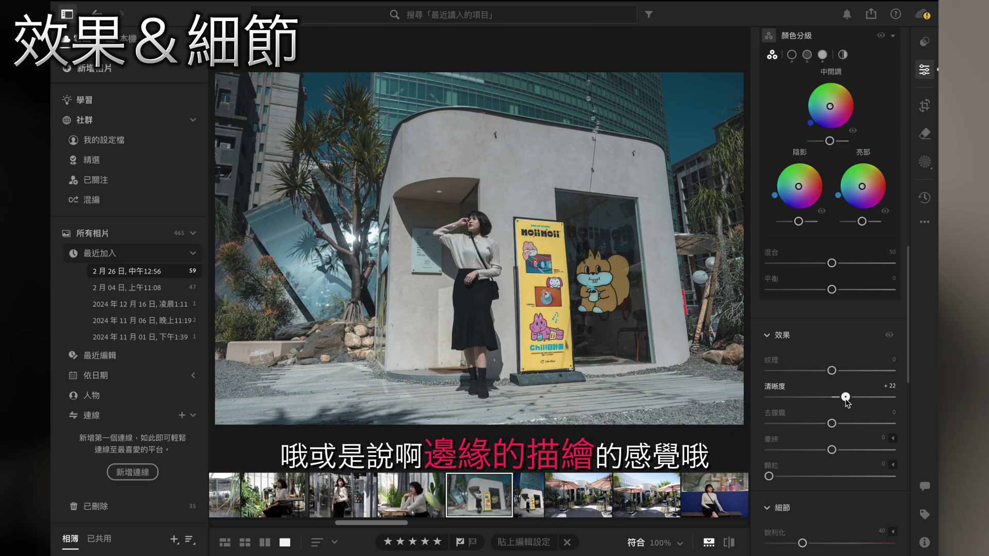
pyautogui.moveTo(847, 402); pyautogui.dragTo(846, 401)
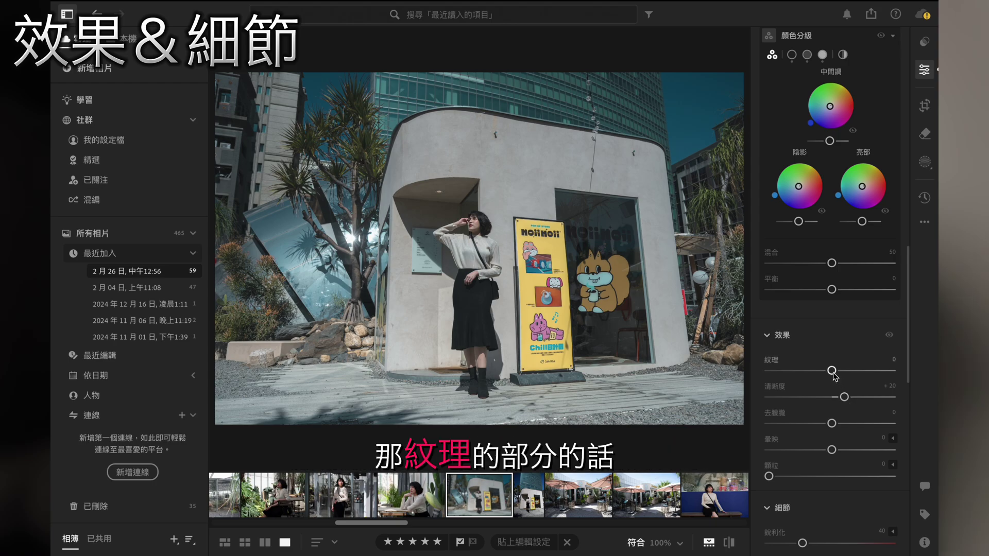
# - Lower Texture to -10 while zoomed on the face, leaving Dehaze and Vignette at 0
pyautogui.moveTo(832, 370)
pyautogui.mouseDown()
pyautogui.moveTo(848, 371)
pyautogui.moveTo(827, 371)
pyautogui.mouseUp()
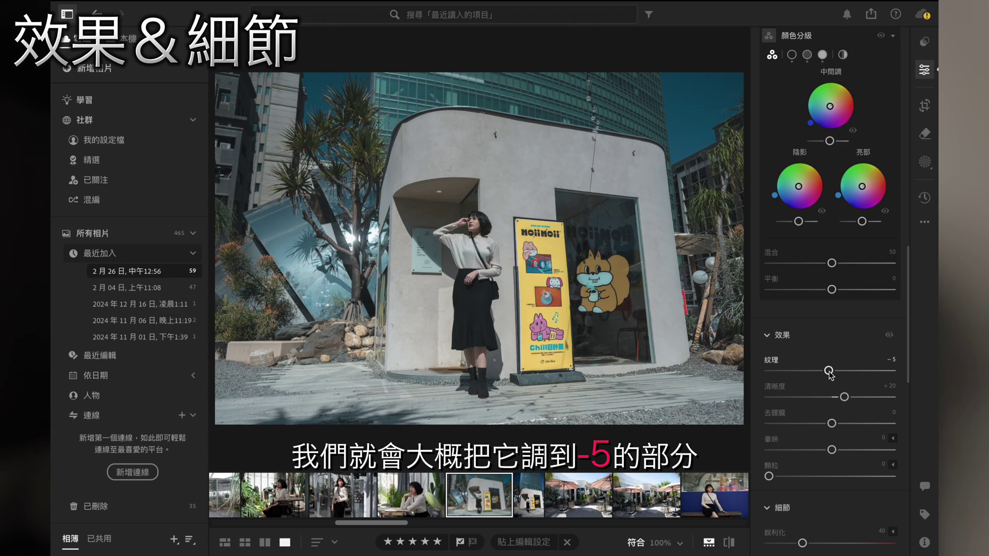
pyautogui.click(447, 197)
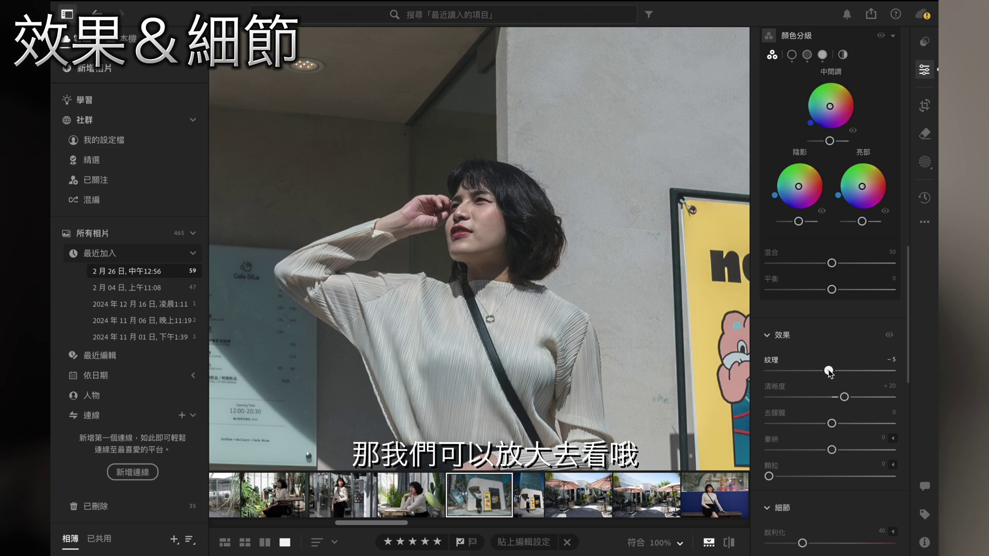
pyautogui.moveTo(828, 371)
pyautogui.mouseDown()
pyautogui.moveTo(811, 370)
pyautogui.moveTo(823, 378)
pyautogui.mouseUp()
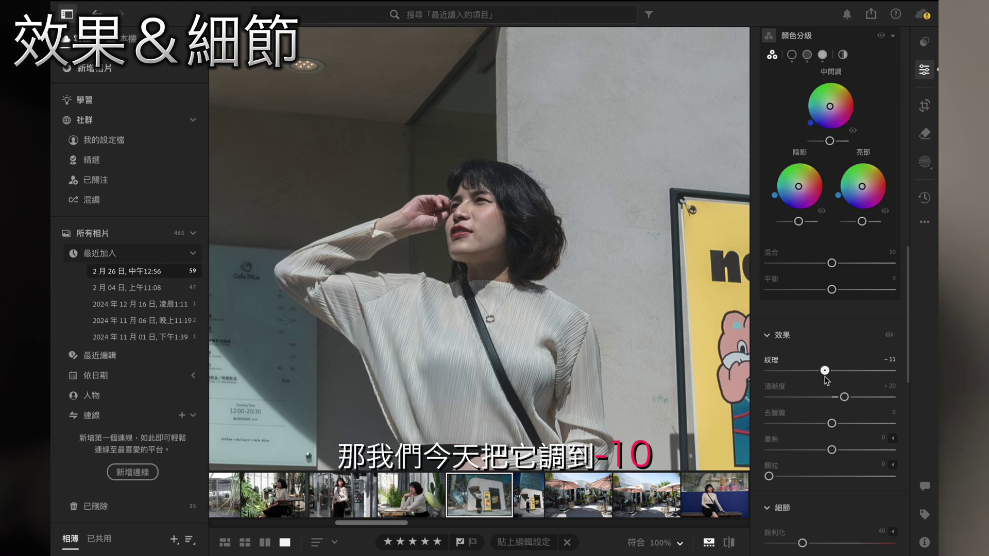
pyautogui.moveTo(828, 380); pyautogui.dragTo(827, 380)
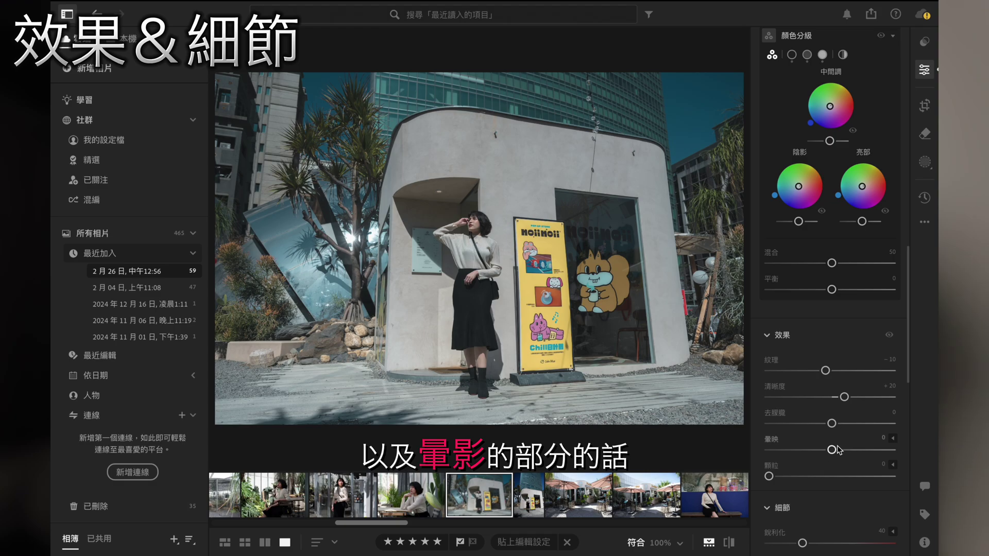
pyautogui.moveTo(831, 423)
pyautogui.mouseDown()
pyautogui.moveTo(861, 422)
pyautogui.moveTo(788, 423)
pyautogui.moveTo(847, 423)
pyautogui.moveTo(812, 423)
pyautogui.moveTo(835, 429)
pyautogui.mouseUp()
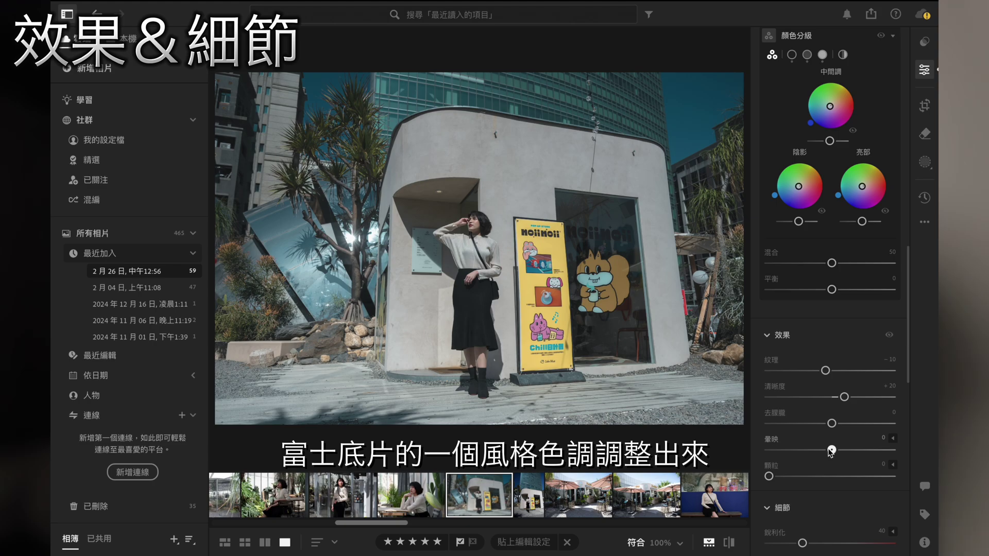
pyautogui.moveTo(831, 450)
pyautogui.mouseDown()
pyautogui.moveTo(821, 452)
pyautogui.moveTo(831, 452)
pyautogui.mouseUp()
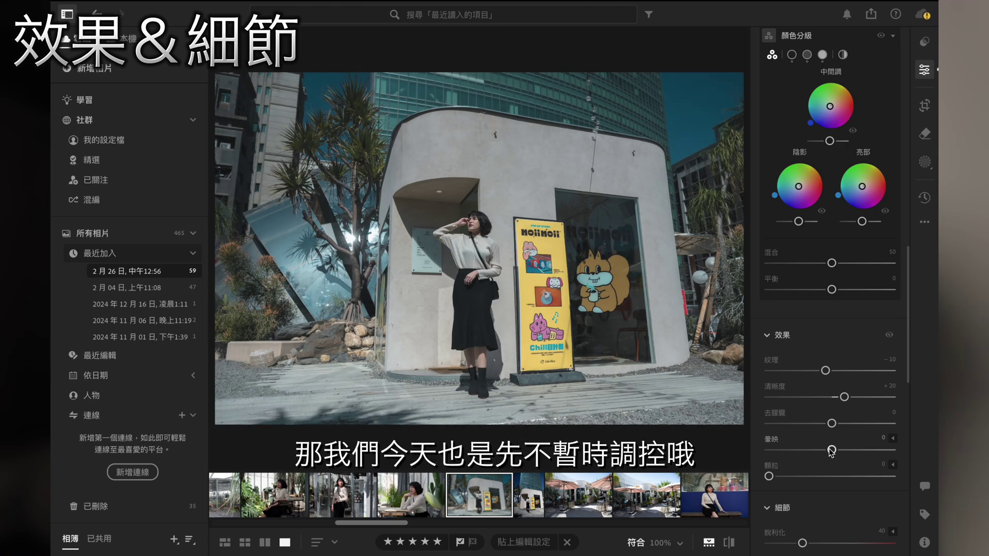
# - Raise the Sharpening amount from 40 to 50
pyautogui.scroll(-4, 824, 422)
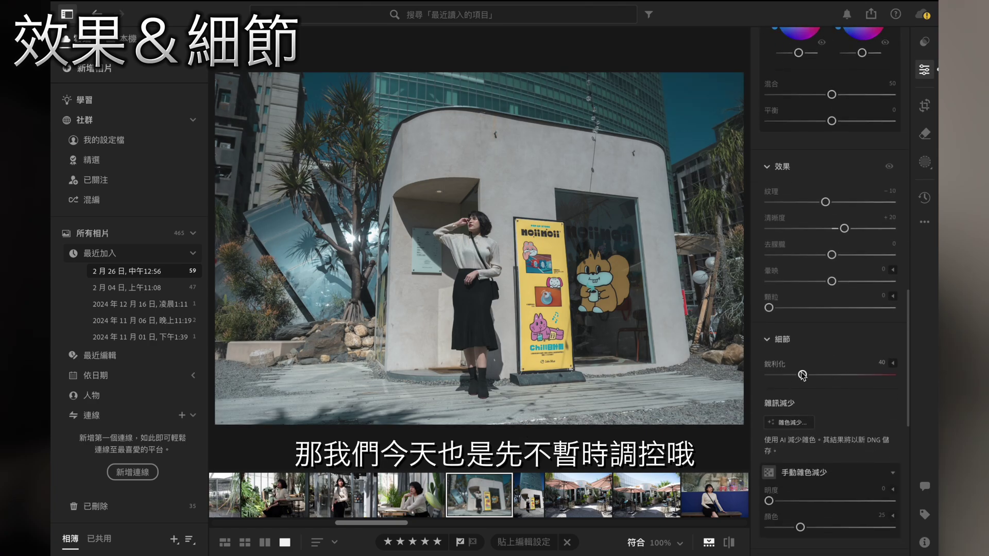
pyautogui.moveTo(802, 375); pyautogui.dragTo(805, 376)
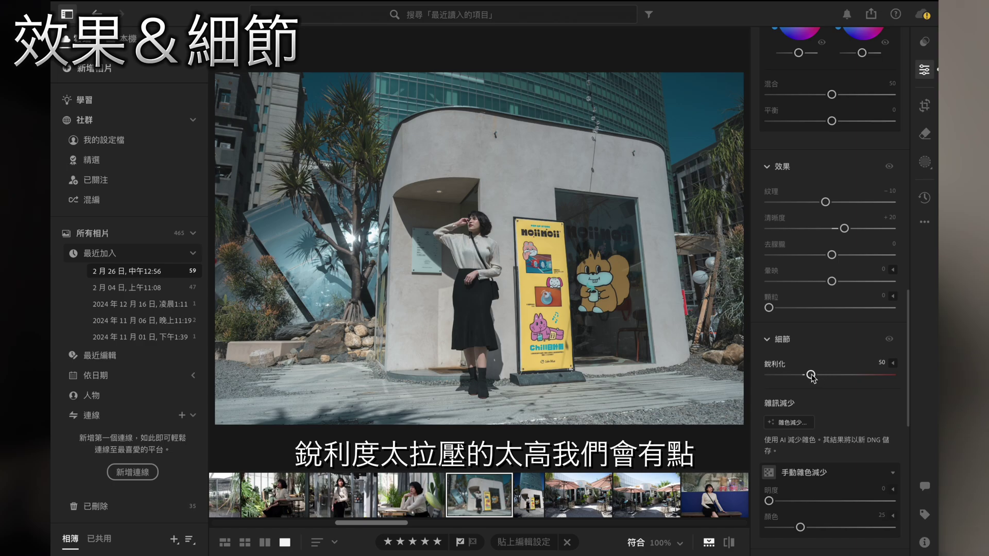
pyautogui.moveTo(811, 376)
pyautogui.mouseDown()
pyautogui.moveTo(877, 375)
pyautogui.moveTo(767, 376)
pyautogui.moveTo(810, 376)
pyautogui.mouseUp()
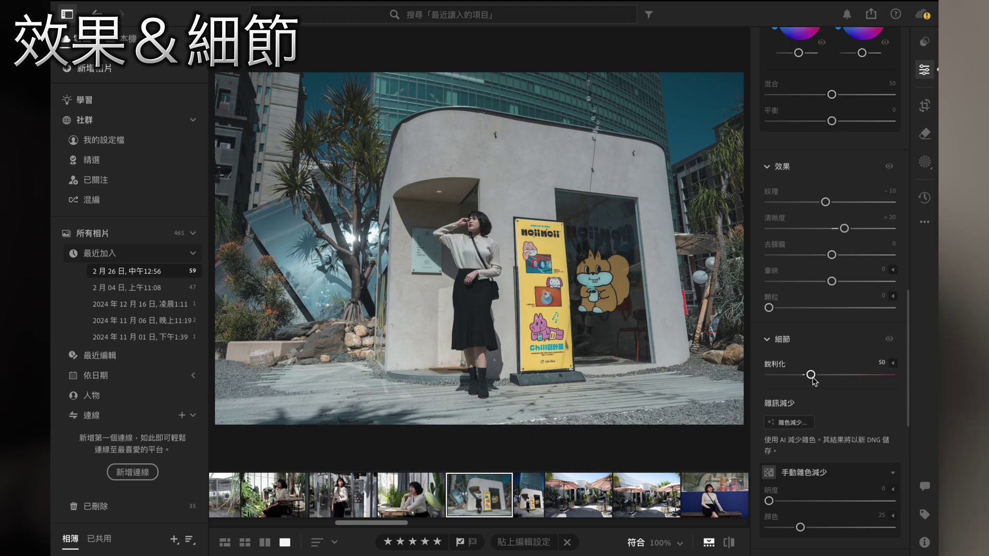
pyautogui.scroll(-4, 771, 329)
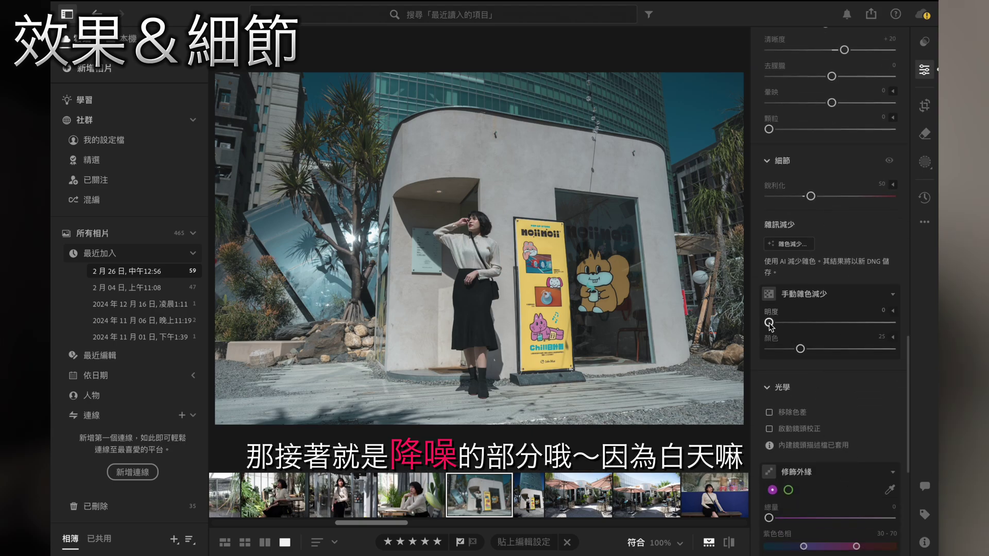
# - Check the Info panel, then set manual noise reduction to 30 luminance and 30 color
pyautogui.moveTo(770, 325); pyautogui.dragTo(797, 326)
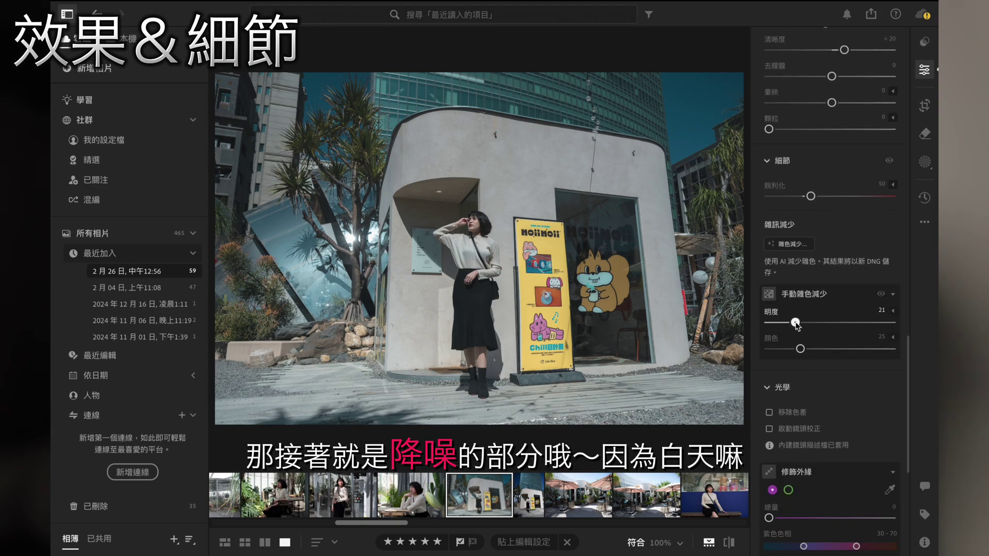
pyautogui.click(925, 544)
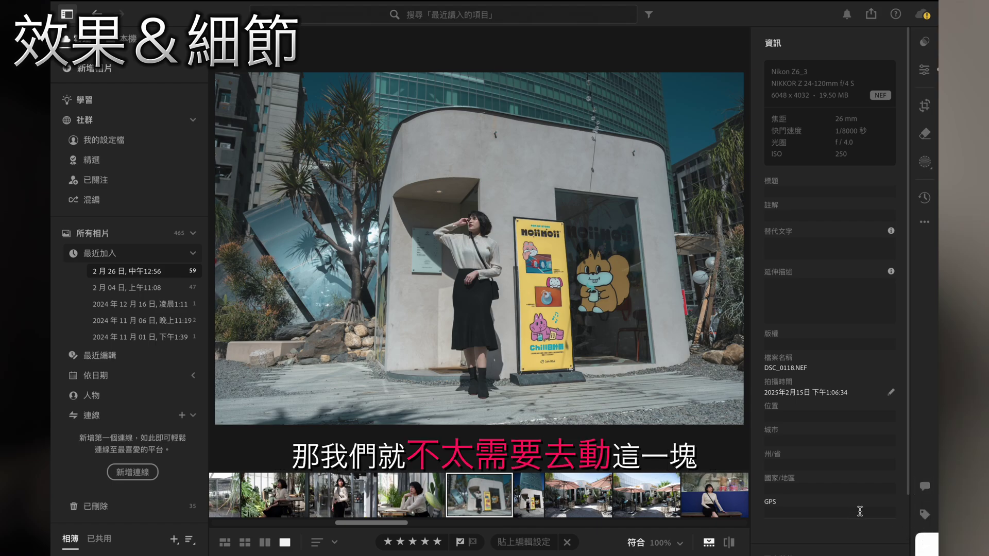
pyautogui.click(926, 544)
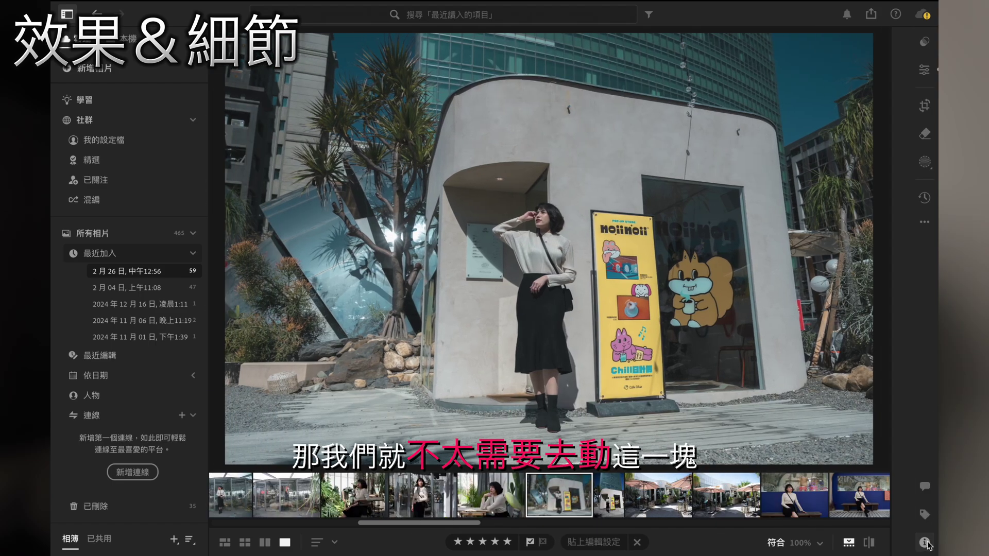
pyautogui.click(926, 543)
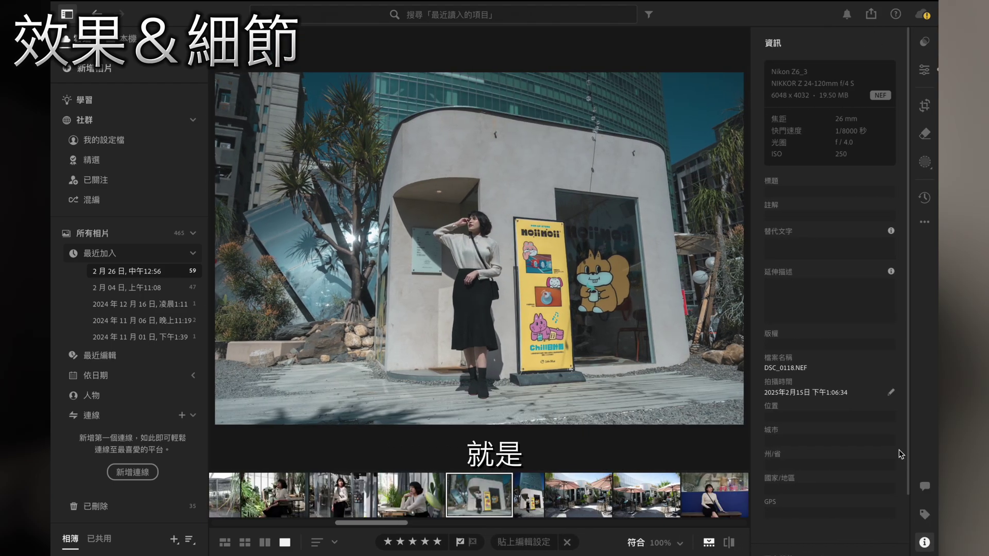
pyautogui.click(925, 69)
pyautogui.scroll(-5, 851, 498)
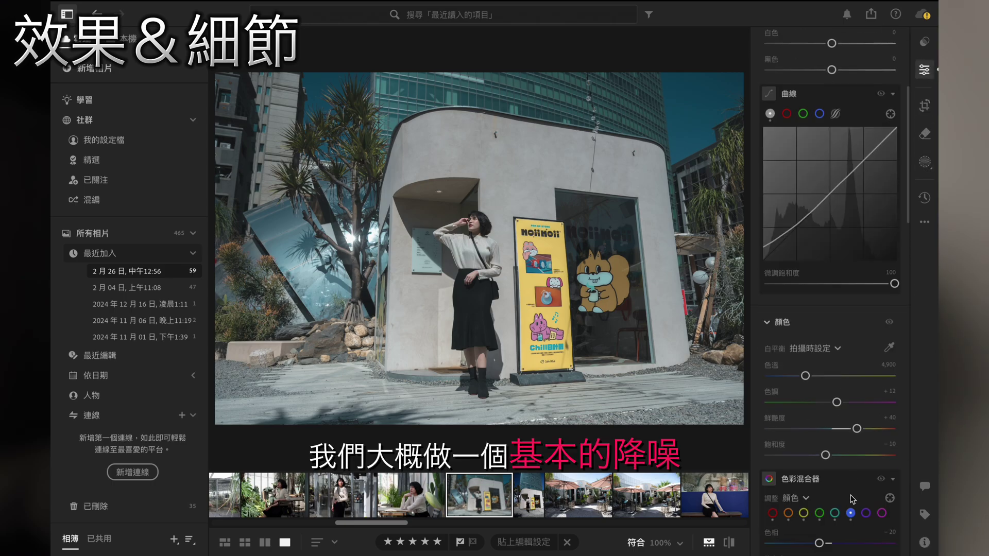
pyautogui.scroll(-10, 851, 498)
pyautogui.scroll(-10, 850, 499)
pyautogui.moveTo(792, 335)
pyautogui.mouseDown()
pyautogui.moveTo(807, 336)
pyautogui.moveTo(807, 363)
pyautogui.mouseUp()
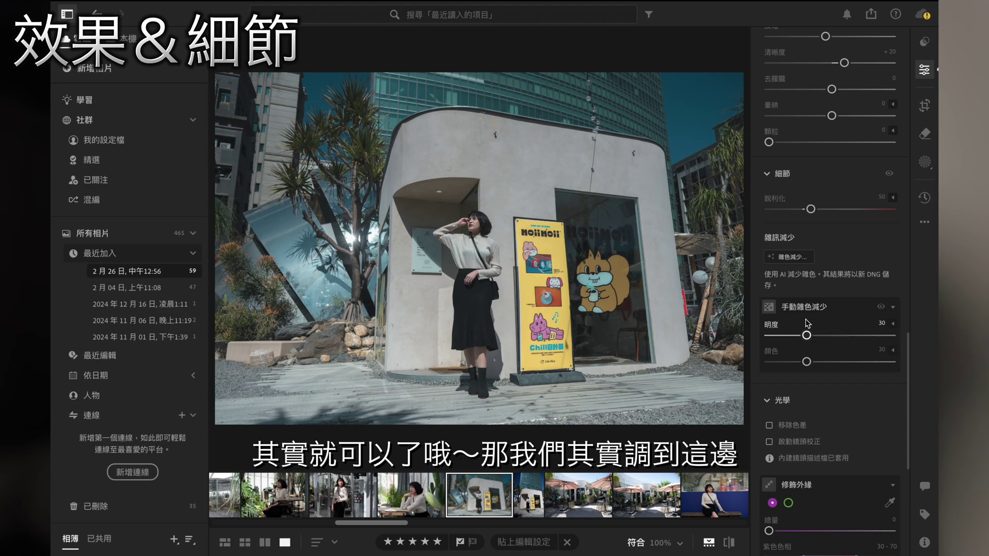
pyautogui.scroll(-5, 808, 324)
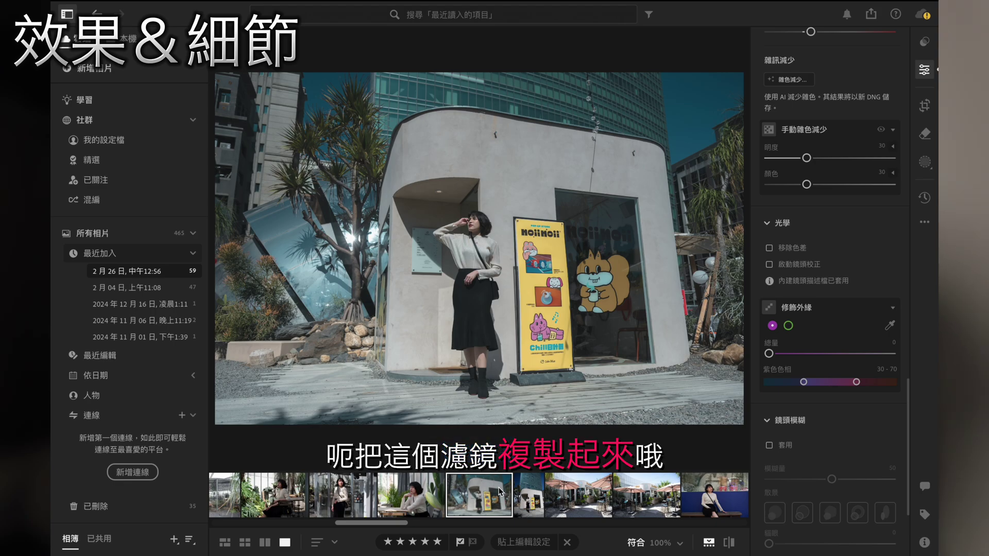
# - Paste the copied grade onto the seated café portrait beside the cactus
pyautogui.click(425, 492)
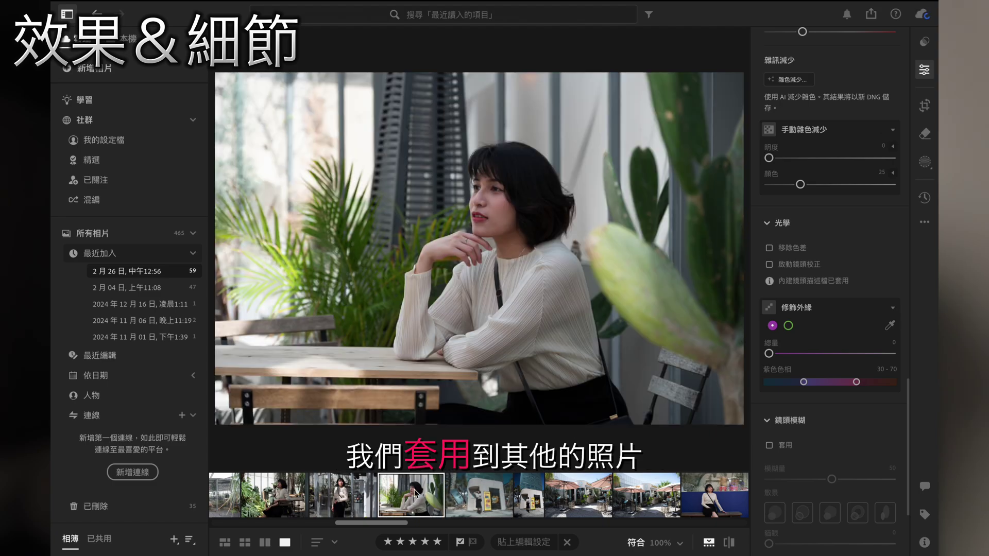
pyautogui.scroll(1, 415, 493)
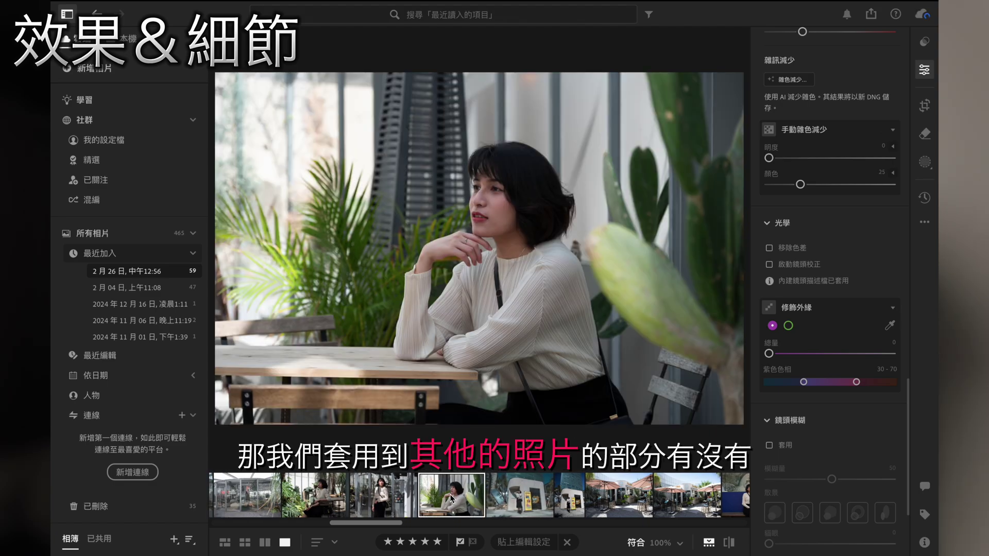
pyautogui.hotkey('ctrl', 'v')
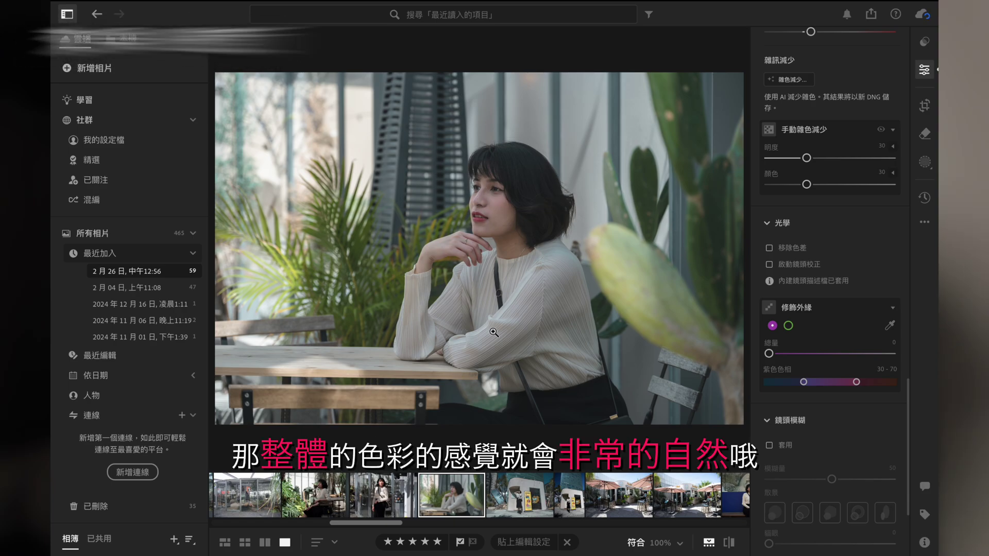
# - Test the Highlights slider and settle it back at -50
pyautogui.scroll(10, 780, 253)
pyautogui.scroll(4, 780, 253)
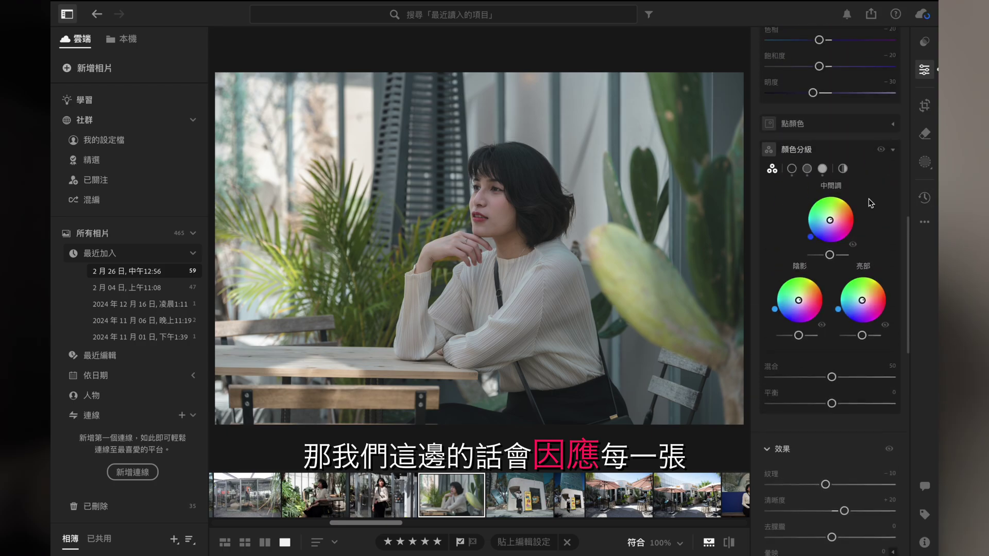
pyautogui.scroll(5, 868, 198)
pyautogui.scroll(5, 850, 170)
pyautogui.scroll(5, 836, 144)
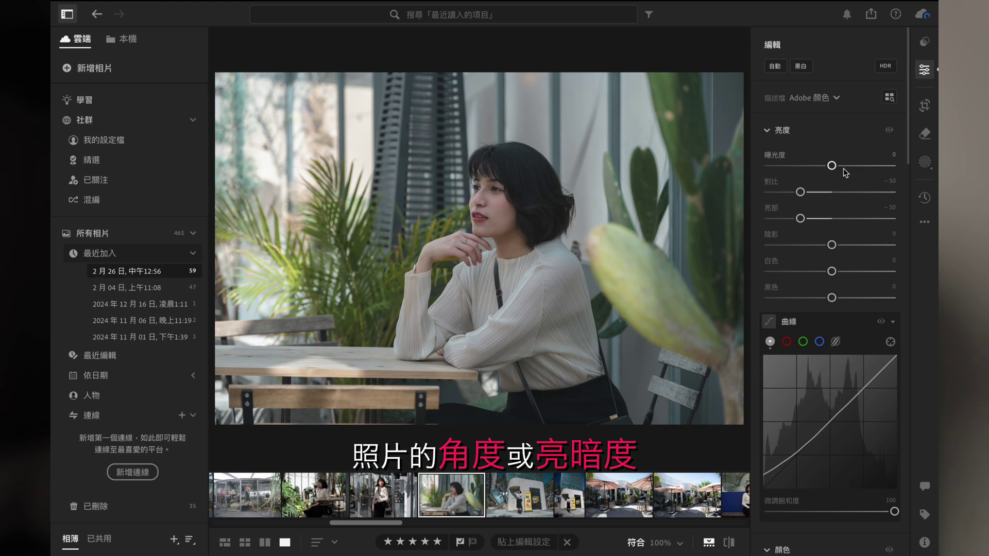
pyautogui.moveTo(800, 218)
pyautogui.mouseDown()
pyautogui.moveTo(833, 219)
pyautogui.moveTo(787, 218)
pyautogui.mouseUp()
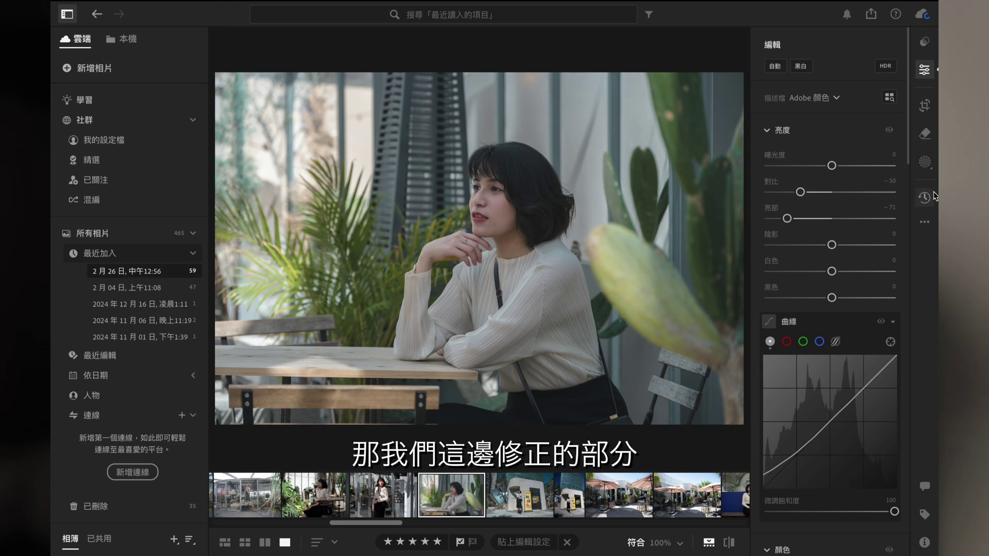
pyautogui.moveTo(787, 219); pyautogui.dragTo(804, 225)
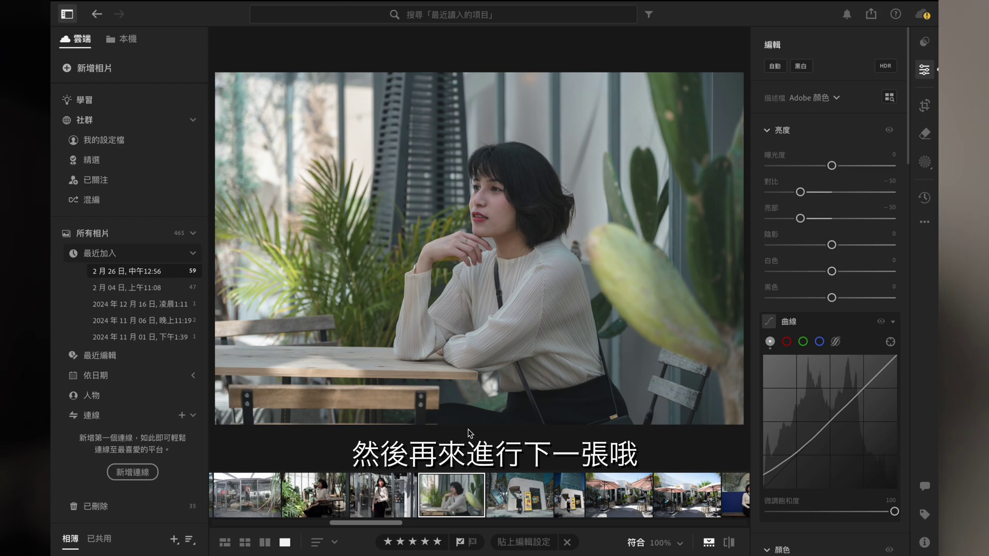
# - Paste the grade onto the standing greenhouse portrait and compare it with the original
pyautogui.click(368, 506)
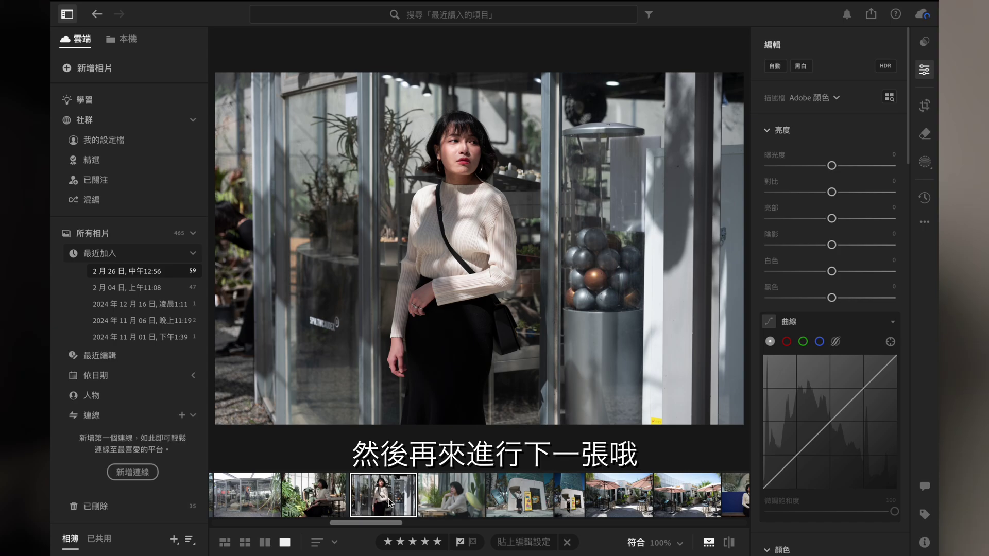
pyautogui.hotkey('ctrl', 'v')
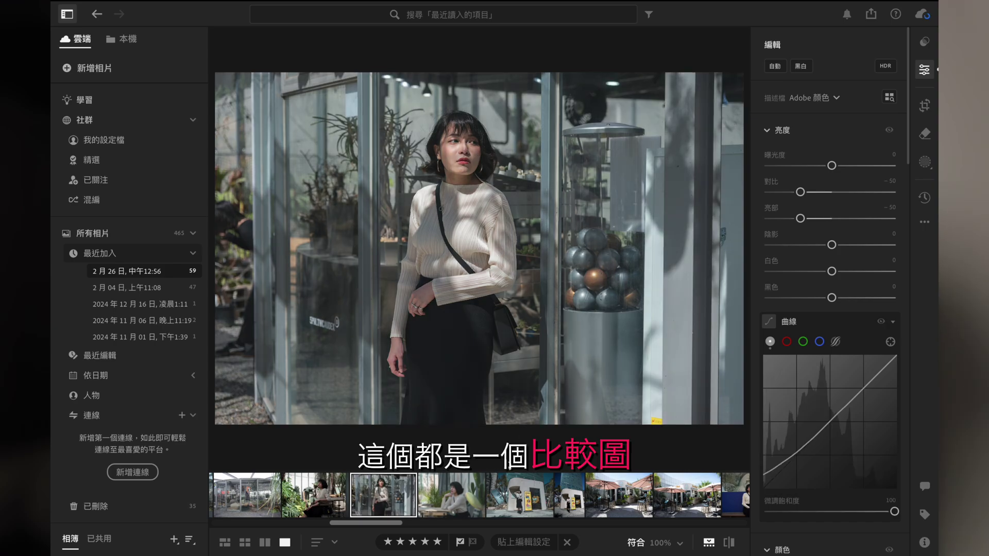
pyautogui.click(731, 546)
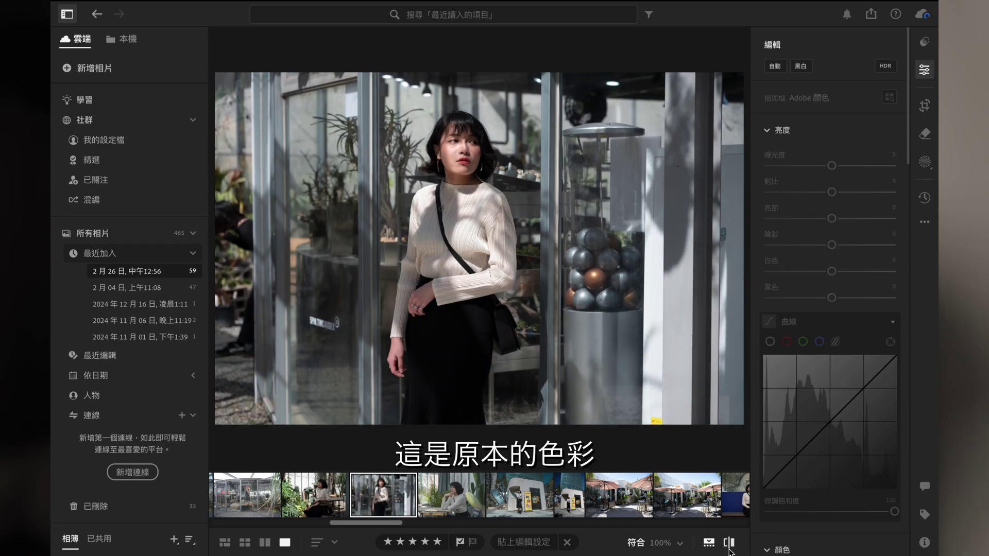
pyautogui.click(732, 548)
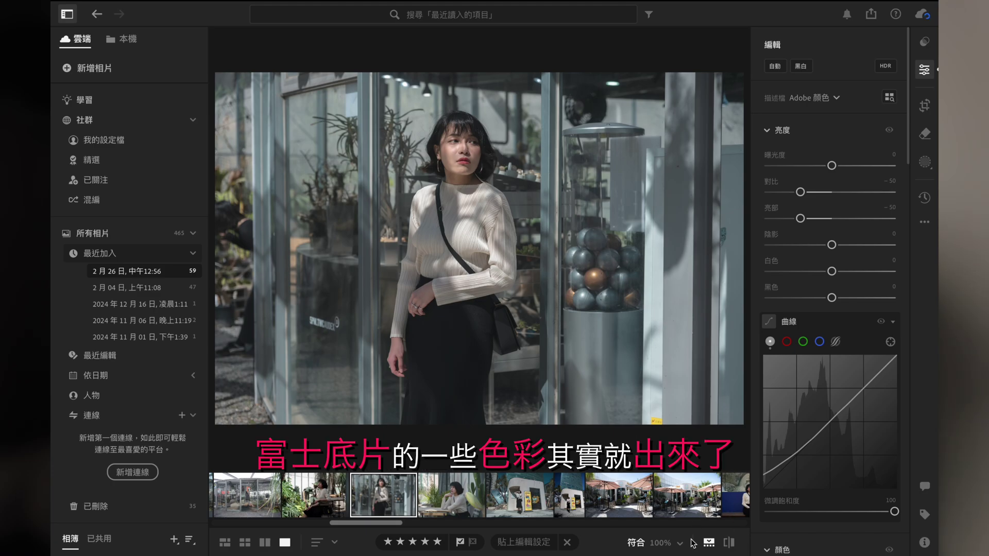
pyautogui.click(731, 544)
# - Compare the café portrait's edited and unedited versions, ending on the edit
pyautogui.click(435, 494)
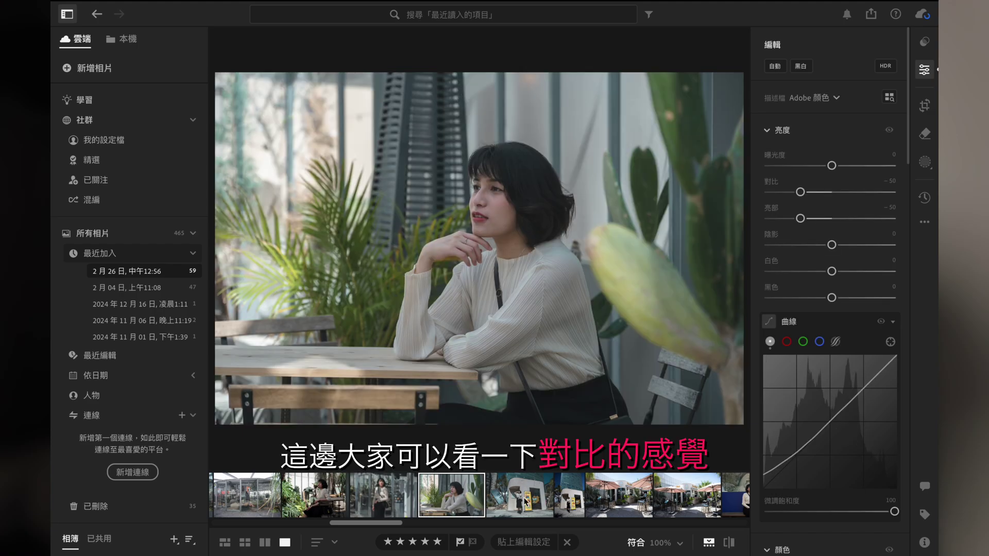
pyautogui.click(729, 543)
pyautogui.click(729, 543)
pyautogui.click(729, 543)
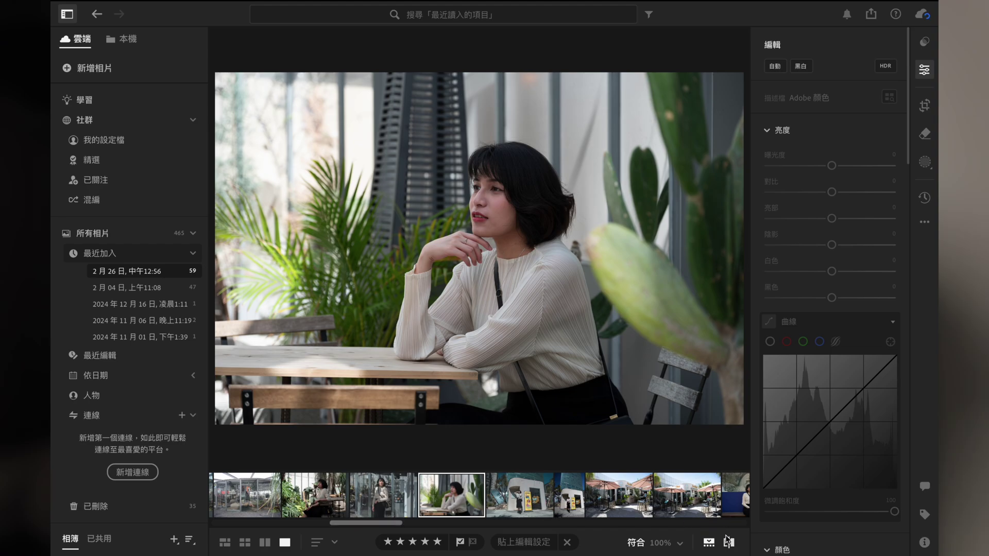
pyautogui.click(729, 542)
# - Paste the grade onto the seated portrait among monstera leaves
pyautogui.scroll(1, 423, 501)
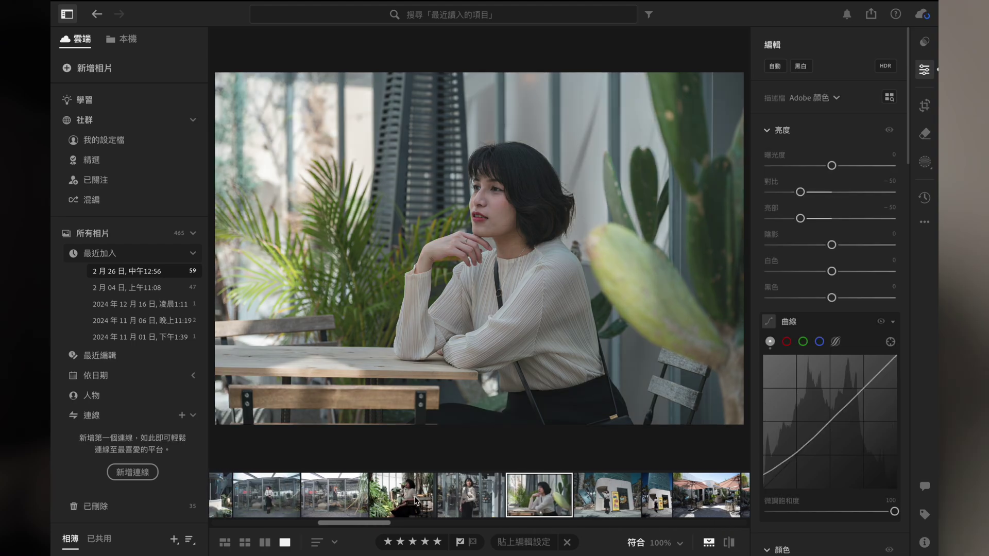
pyautogui.click(410, 498)
pyautogui.hotkey('ctrl', 'v')
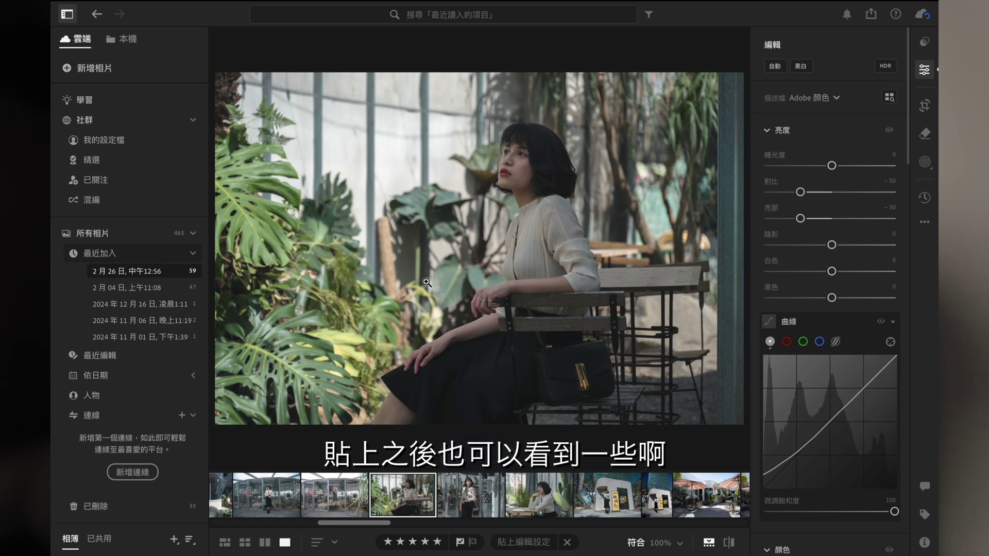
pyautogui.click(731, 544)
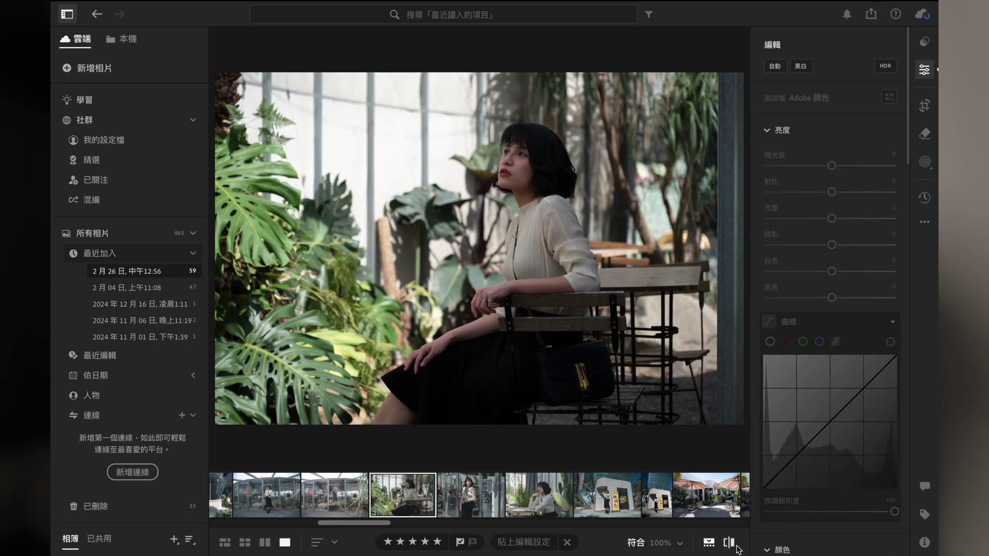
pyautogui.click(730, 544)
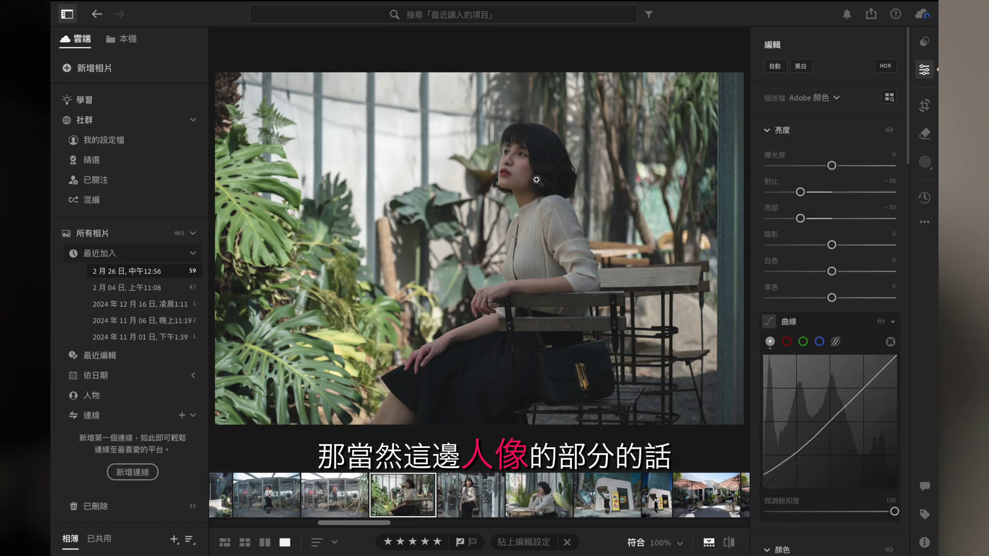
# - Add an Object mask over the seated woman, then set mask Exposure +0.40 and Contrast −10
pyautogui.click(923, 164)
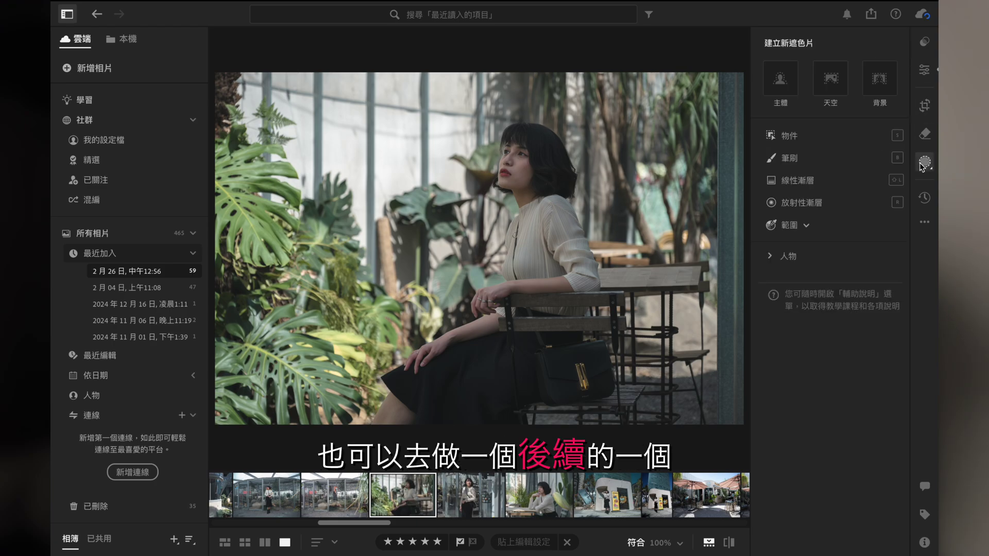
pyautogui.click(793, 142)
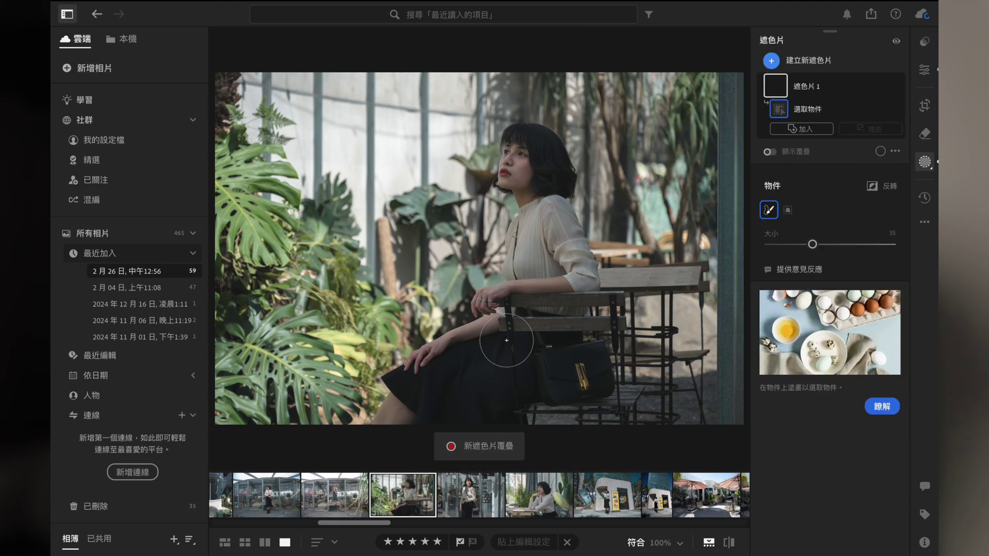
pyautogui.moveTo(522, 142); pyautogui.dragTo(542, 225)
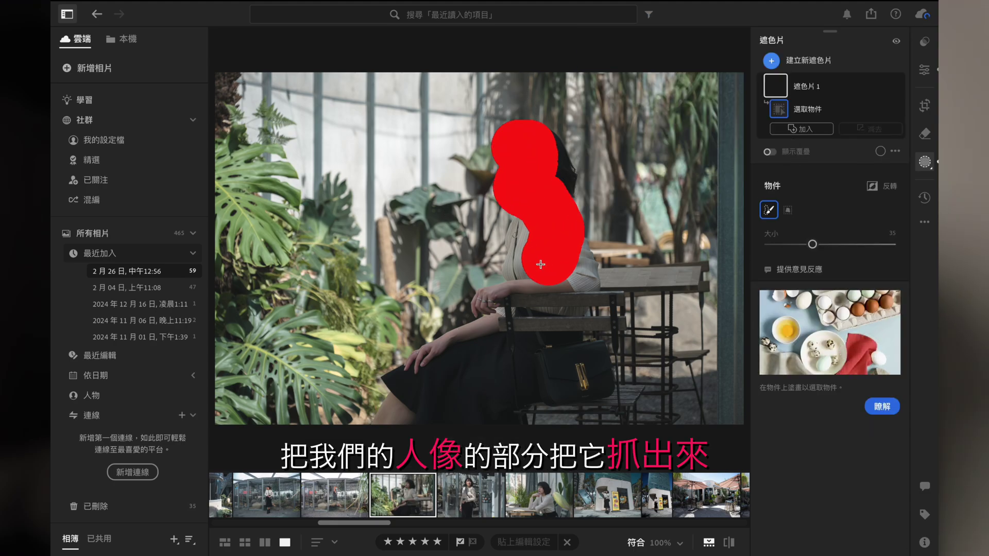
pyautogui.moveTo(523, 263)
pyautogui.mouseDown()
pyautogui.moveTo(393, 416)
pyautogui.moveTo(543, 353)
pyautogui.moveTo(609, 386)
pyautogui.moveTo(572, 286)
pyautogui.mouseUp()
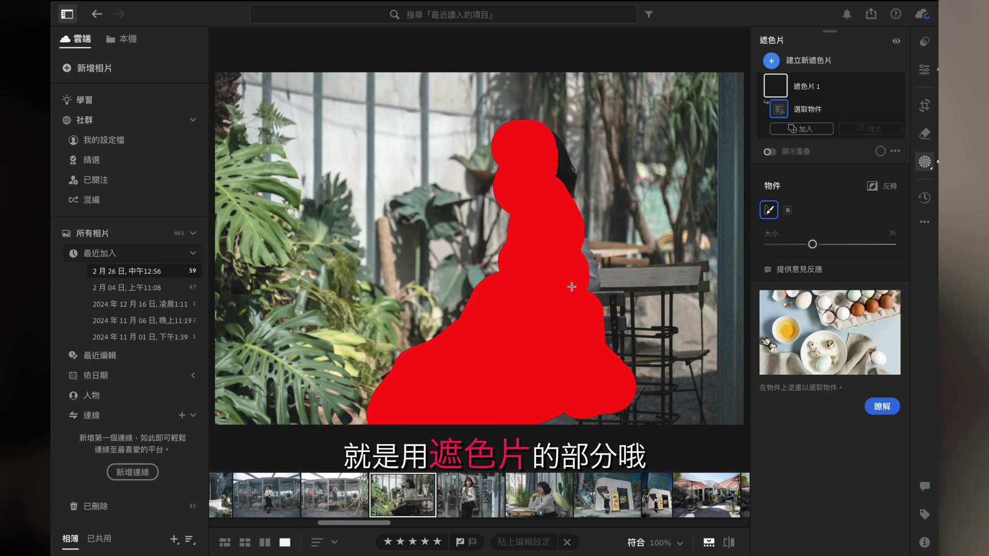
pyautogui.moveTo(551, 211); pyautogui.dragTo(536, 154)
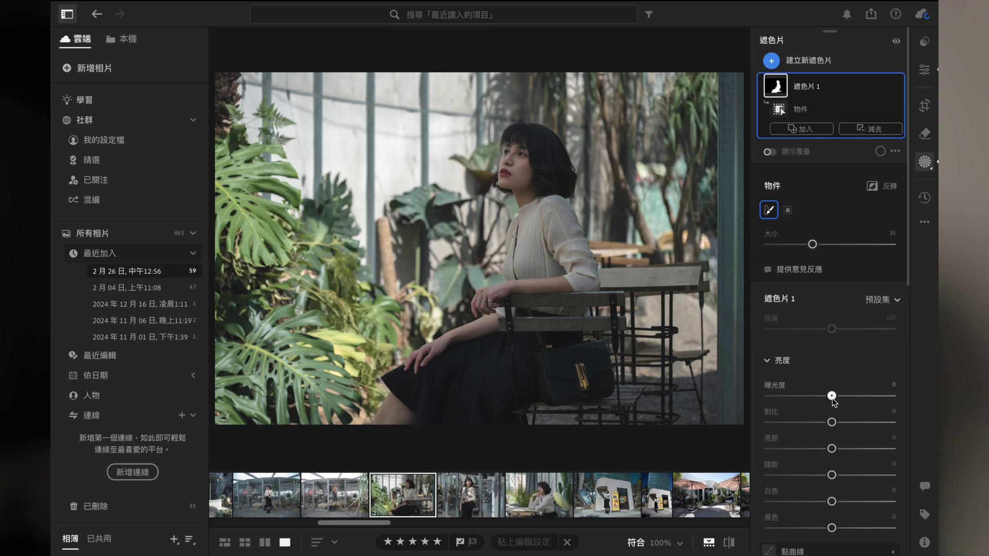
pyautogui.moveTo(831, 397); pyautogui.dragTo(837, 396)
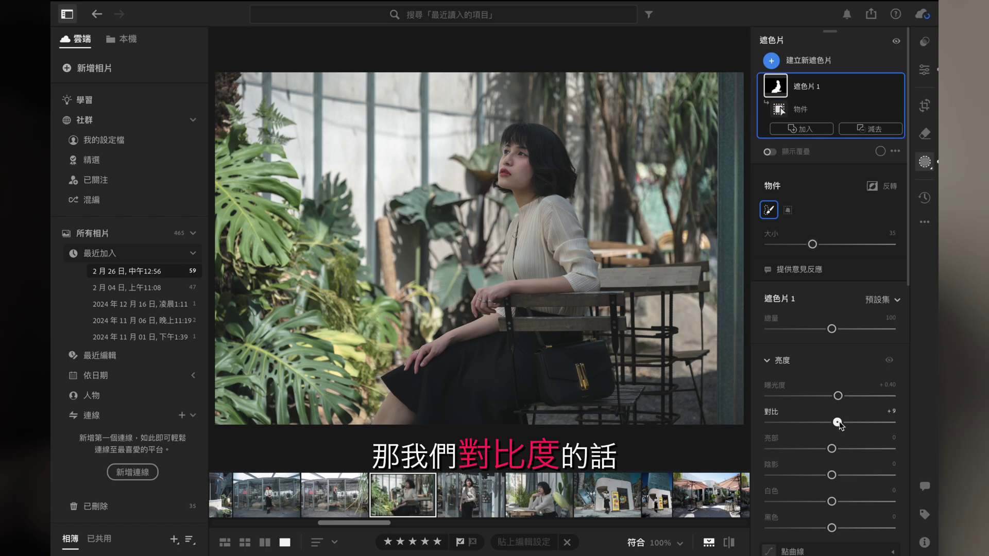
pyautogui.moveTo(838, 422)
pyautogui.mouseDown()
pyautogui.moveTo(847, 421)
pyautogui.moveTo(823, 422)
pyautogui.mouseUp()
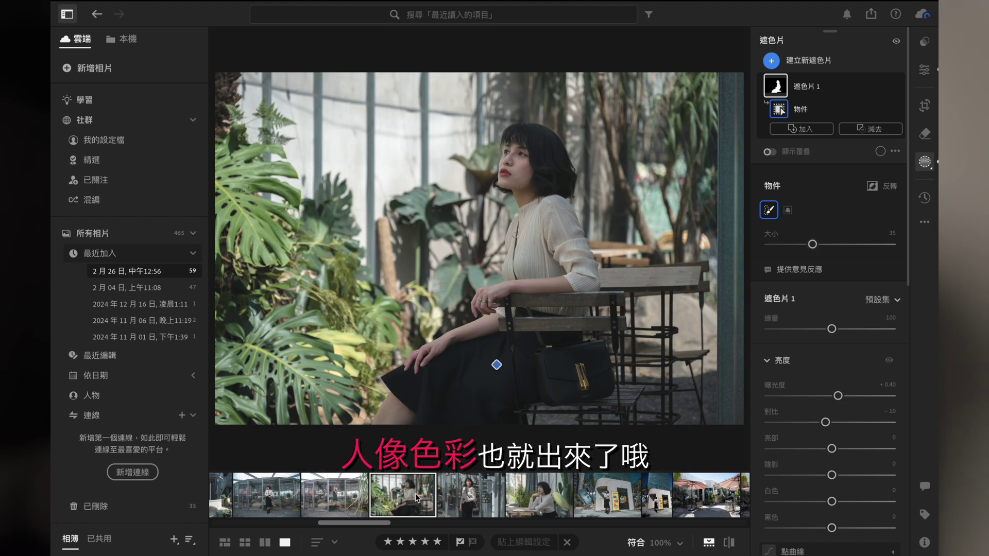
# - Browse the graded pavilion, curved-window, barrel and rabbit storefront portraits in the filmstrip
pyautogui.scroll(3, 490, 499)
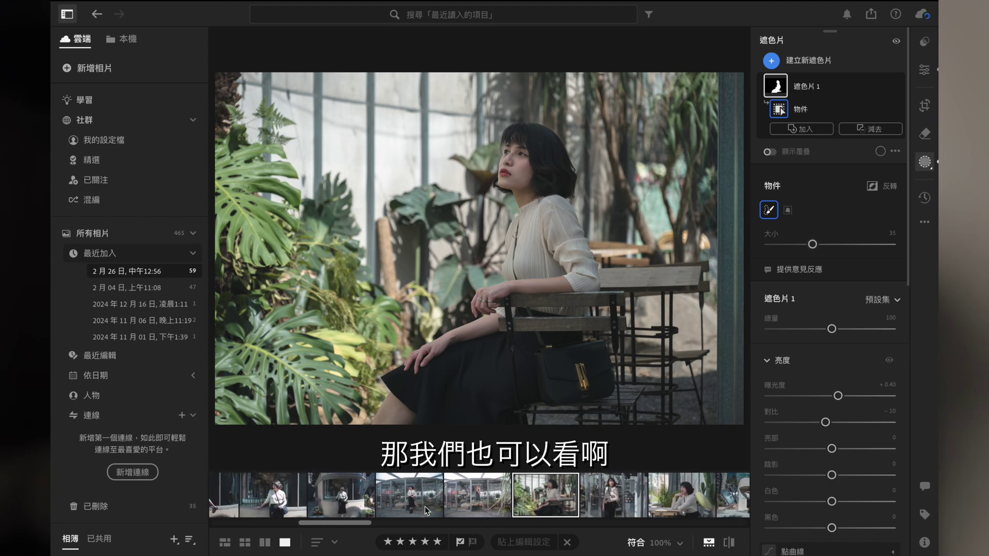
pyautogui.scroll(3, 490, 508)
pyautogui.click(493, 515)
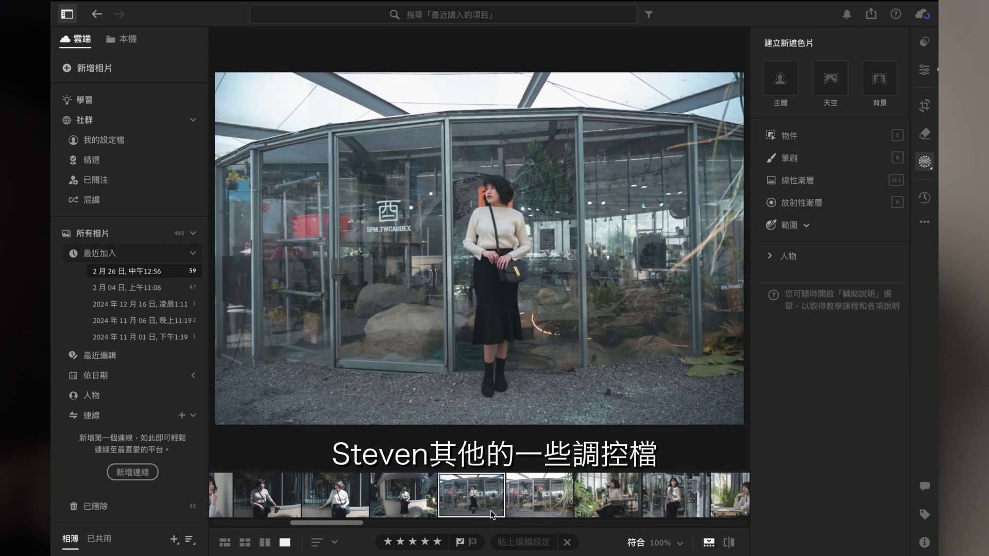
pyautogui.click(402, 504)
pyautogui.scroll(2, 402, 505)
pyautogui.scroll(2, 402, 505)
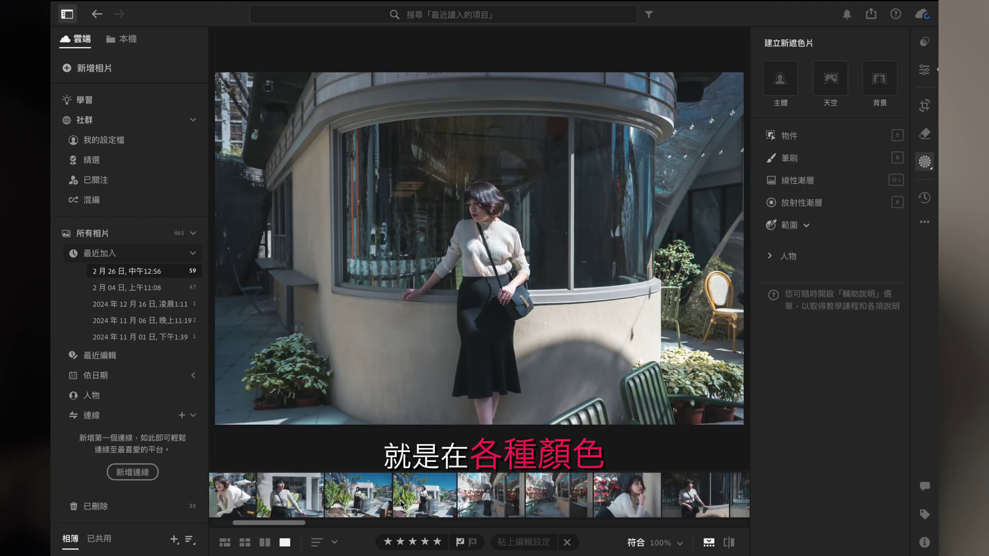
pyautogui.scroll(2, 403, 505)
pyautogui.click(389, 498)
pyautogui.click(319, 492)
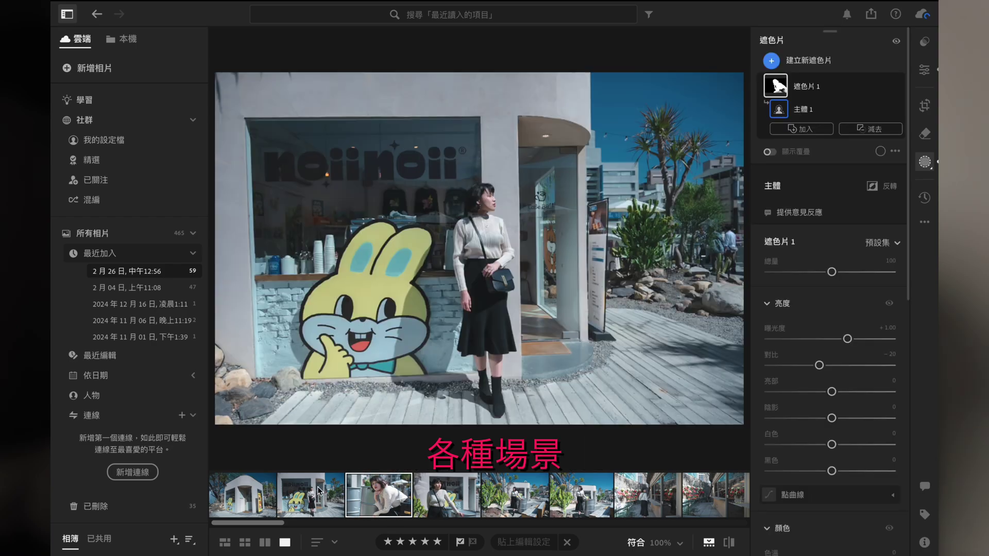
pyautogui.click(393, 492)
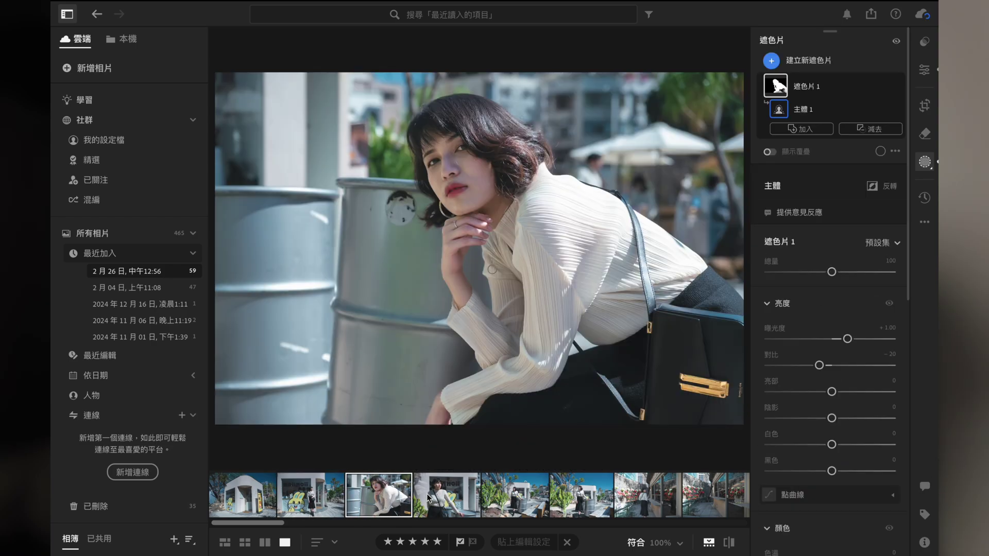
pyautogui.click(447, 499)
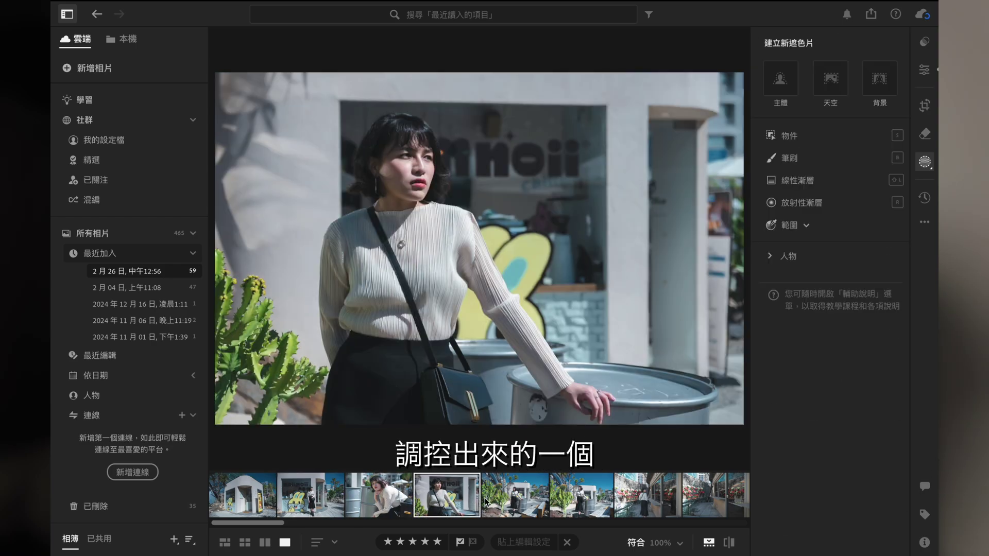
# - With the Edit panel showing, browse the cactus garden, flower wall and window-ledge portraits
pyautogui.click(927, 74)
pyautogui.click(536, 502)
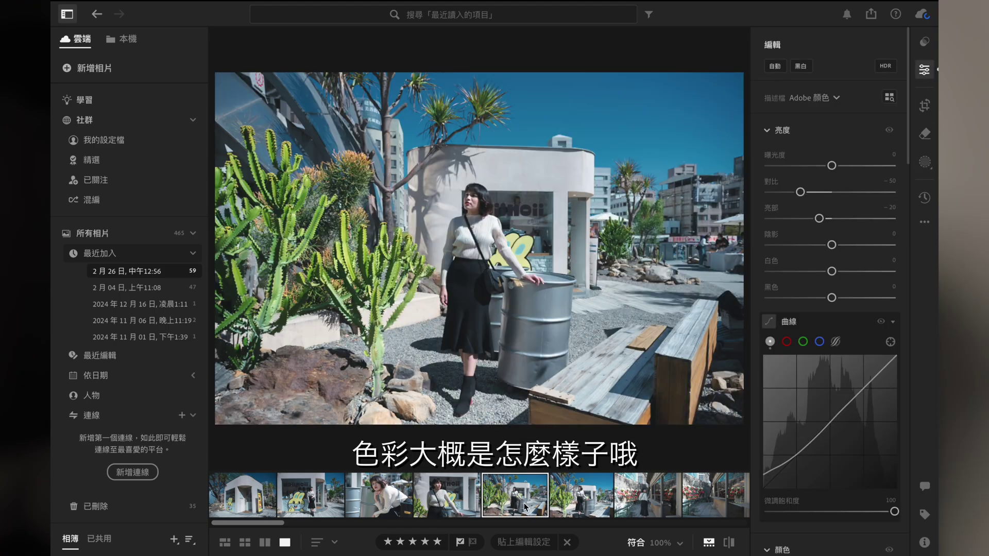
pyautogui.click(580, 493)
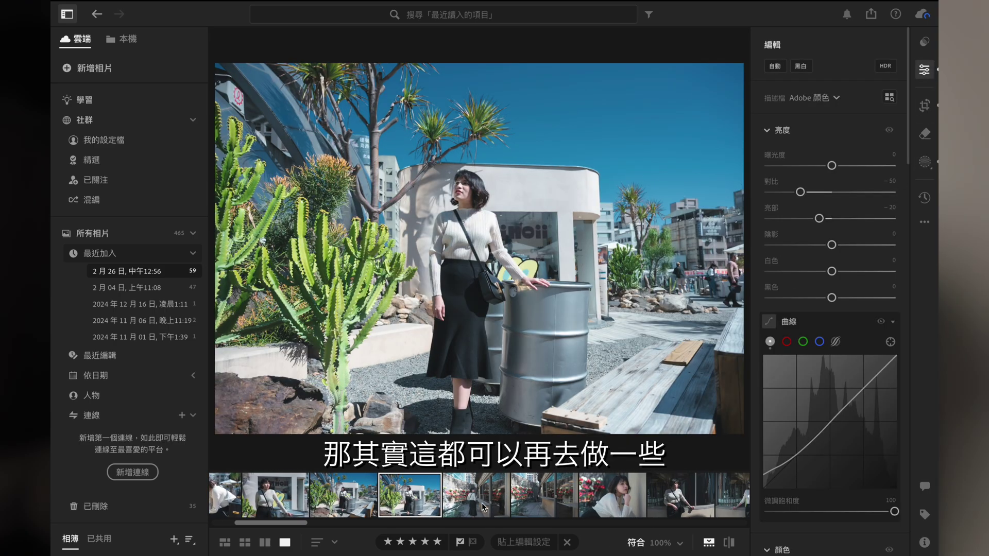
pyautogui.click(483, 508)
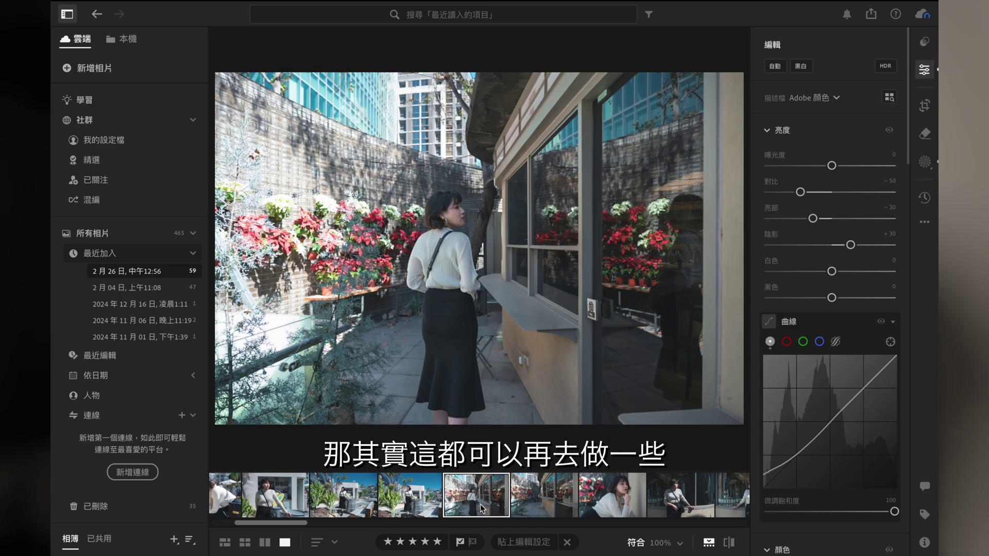
pyautogui.click(536, 499)
pyautogui.click(602, 497)
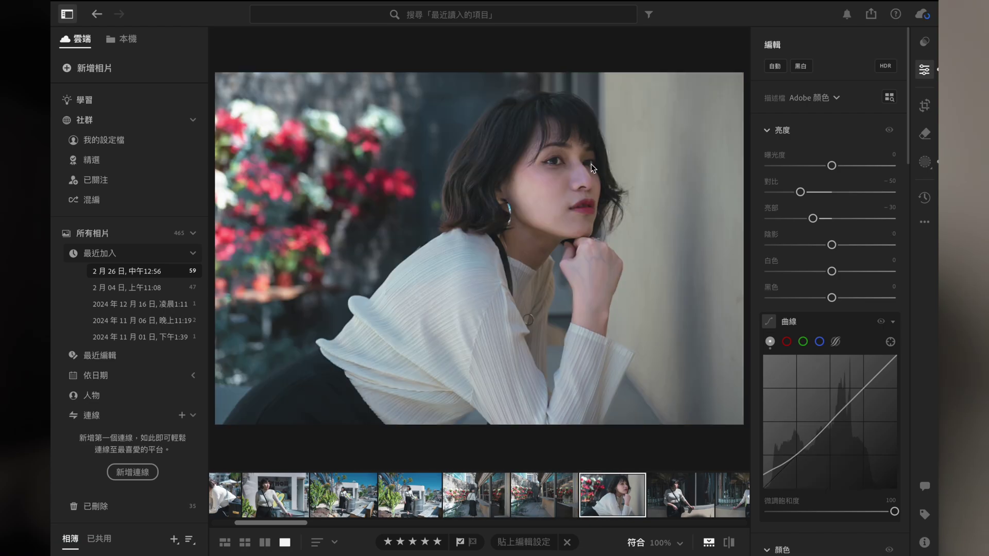
pyautogui.click(673, 495)
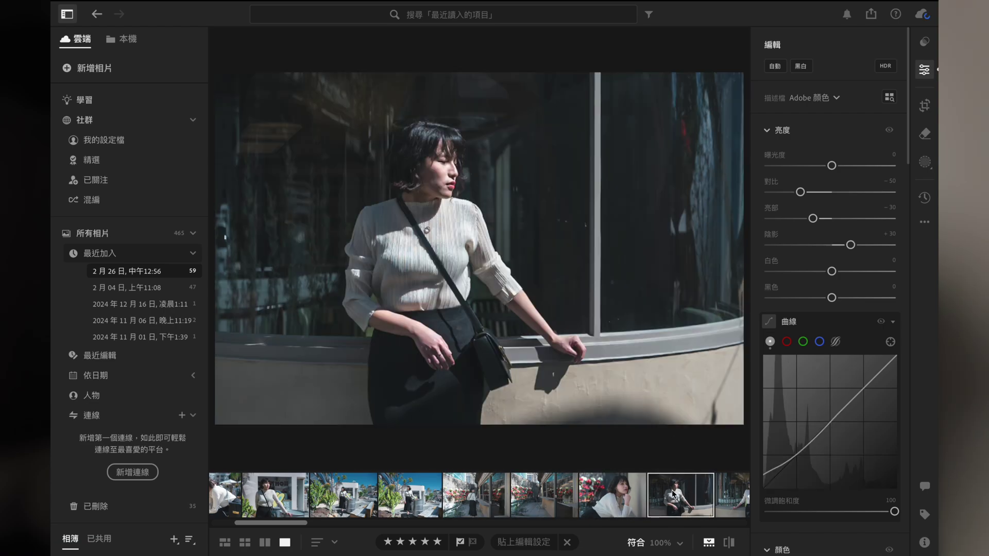
pyautogui.click(637, 495)
# - Compare the close-up flower portrait and the flower-wall portrait against their originals
pyautogui.click(733, 548)
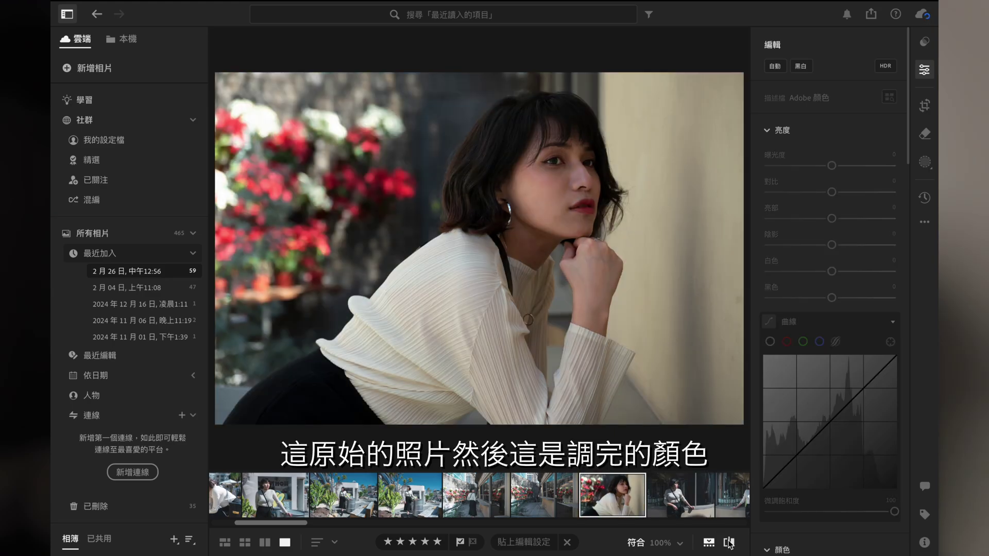
pyautogui.click(730, 544)
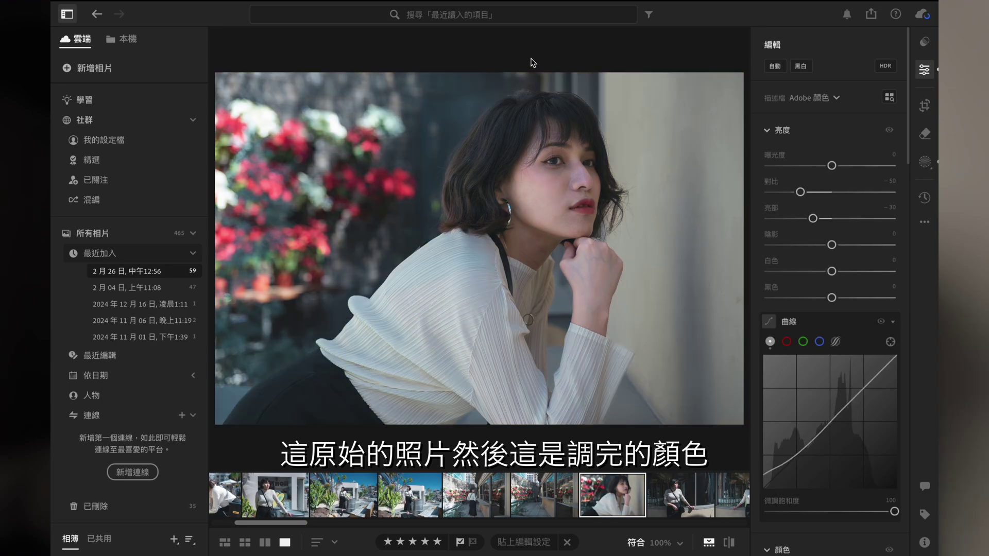
pyautogui.click(487, 502)
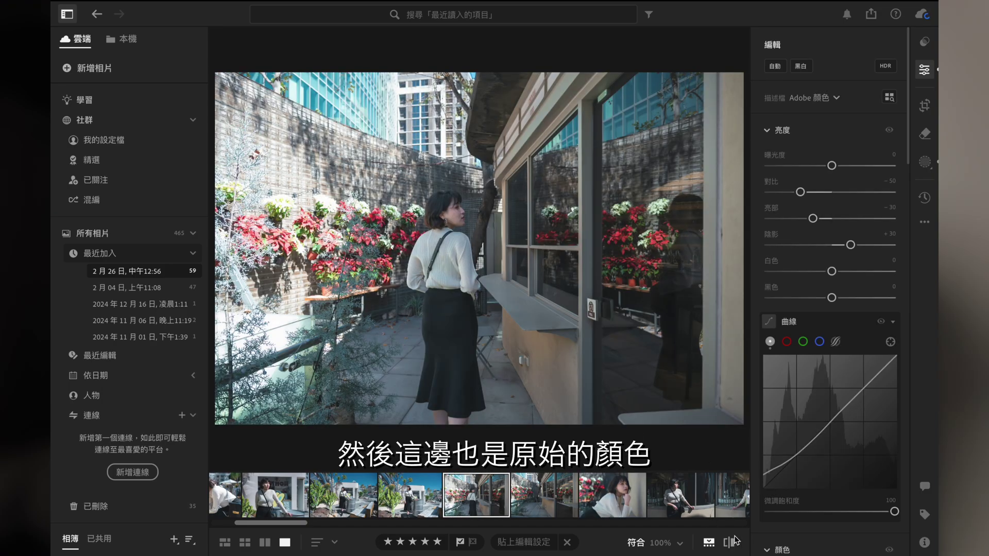
pyautogui.click(729, 545)
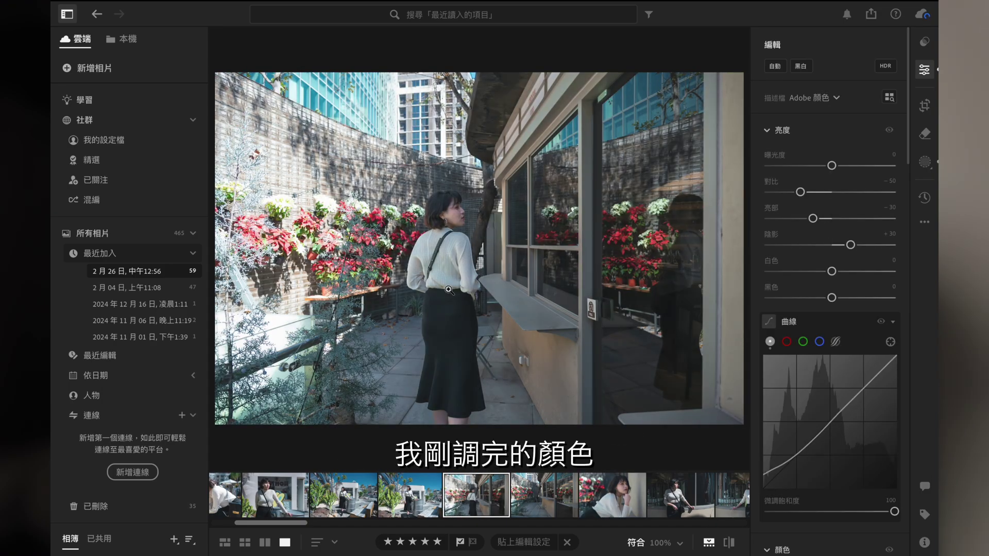
pyautogui.scroll(-5, 515, 494)
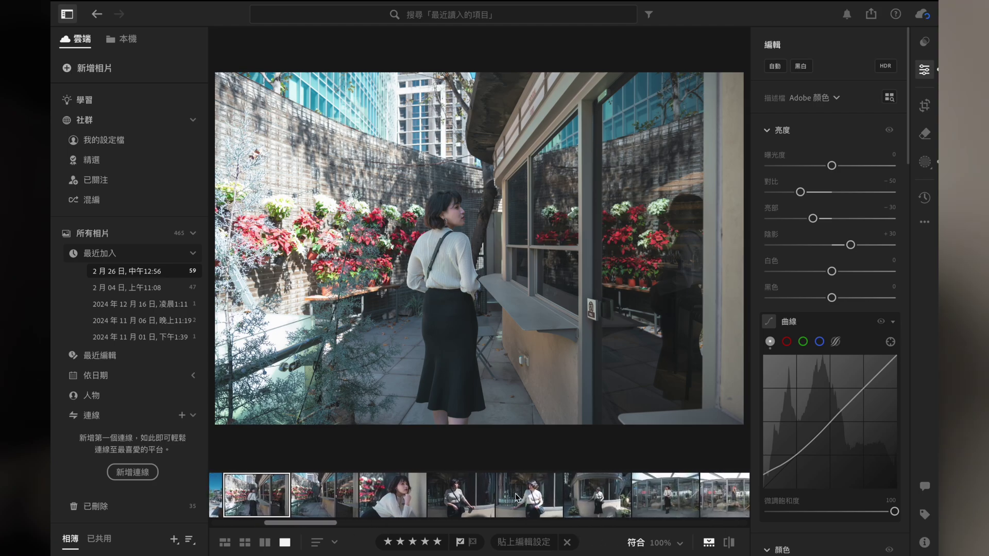
# - Compare the window-ledge and large-window portraits with their unedited originals
pyautogui.click(477, 501)
pyautogui.click(729, 544)
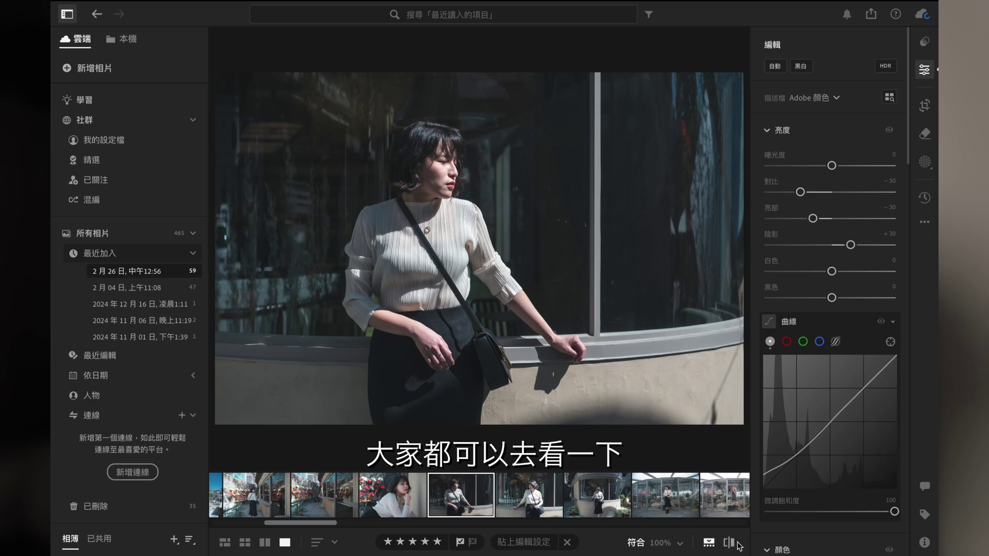
pyautogui.click(511, 495)
pyautogui.click(729, 542)
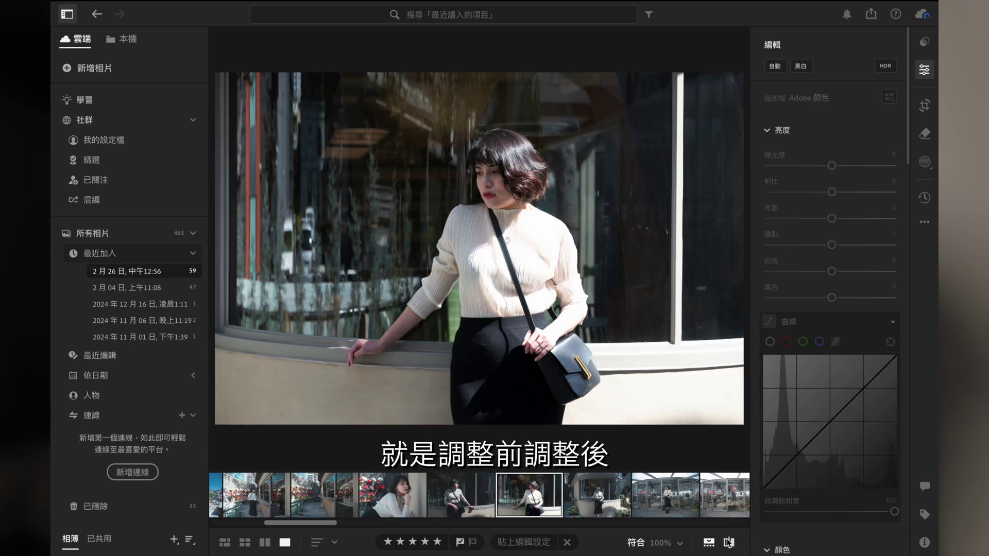
pyautogui.click(729, 543)
# - Scroll the filmstrip back and display the graded seated monstera greenhouse portrait
pyautogui.scroll(-3, 591, 512)
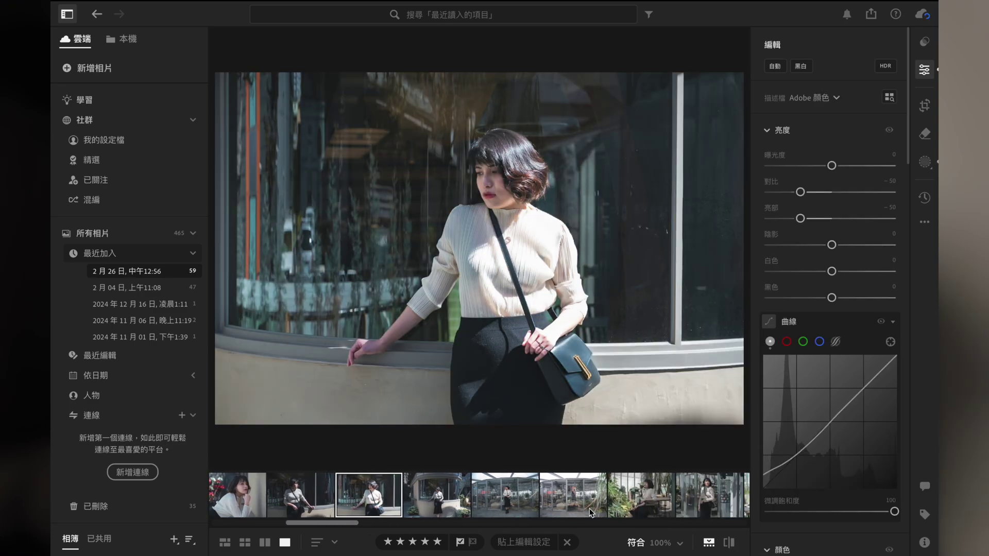
pyautogui.scroll(-2, 595, 513)
pyautogui.scroll(-1, 586, 508)
pyautogui.scroll(-1, 577, 500)
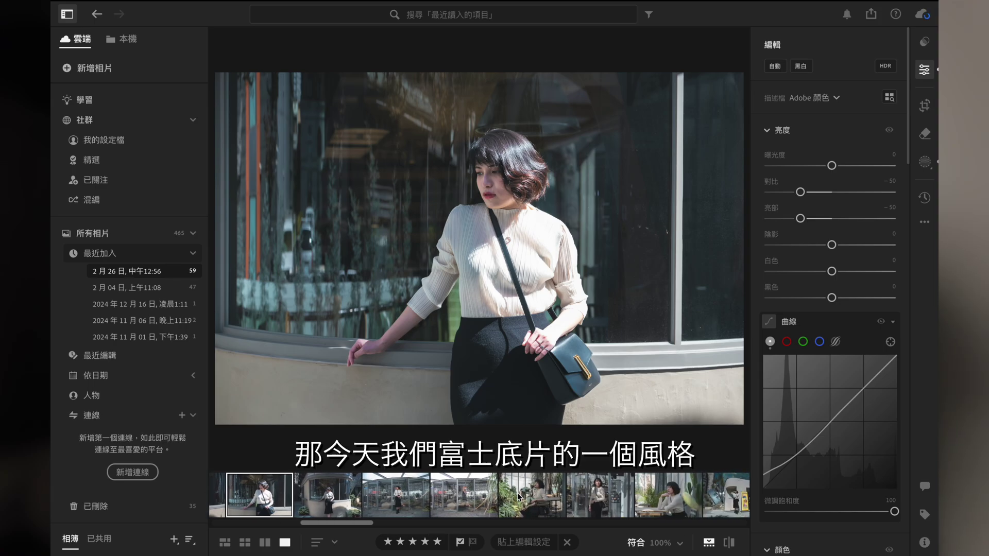
pyautogui.click(565, 492)
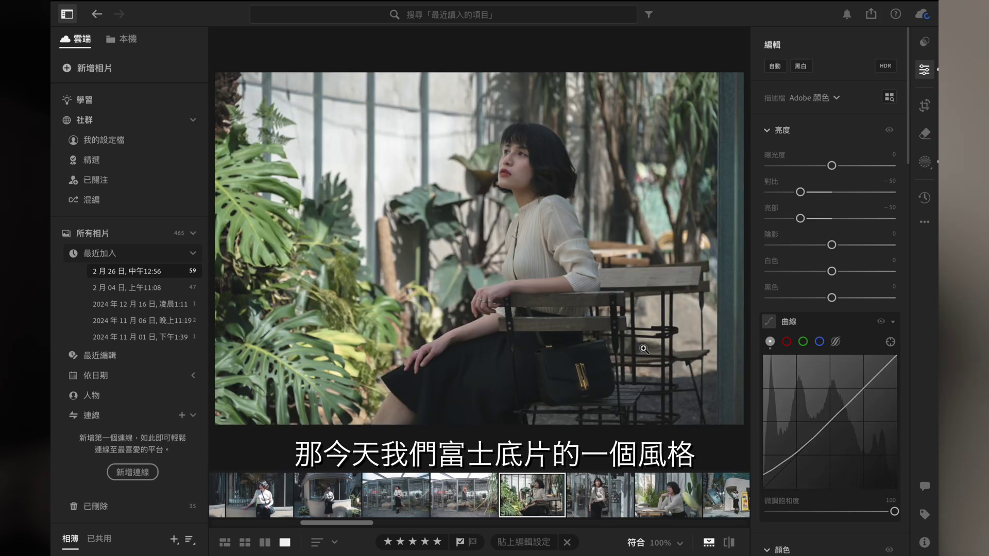